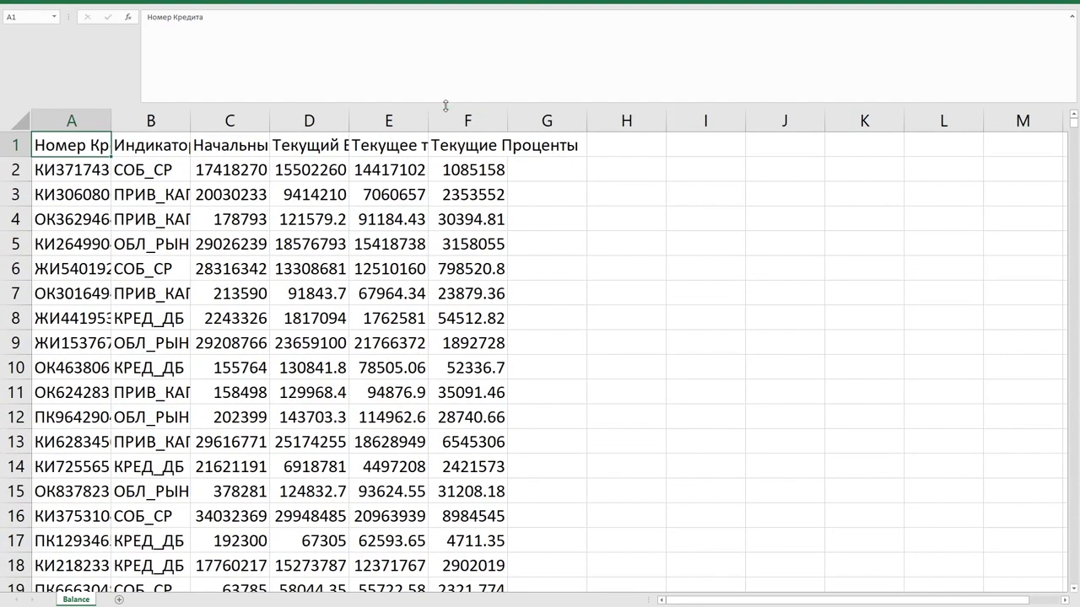
Review the four balance column headings in columns C to F.
drag(445, 102, 446, 48)
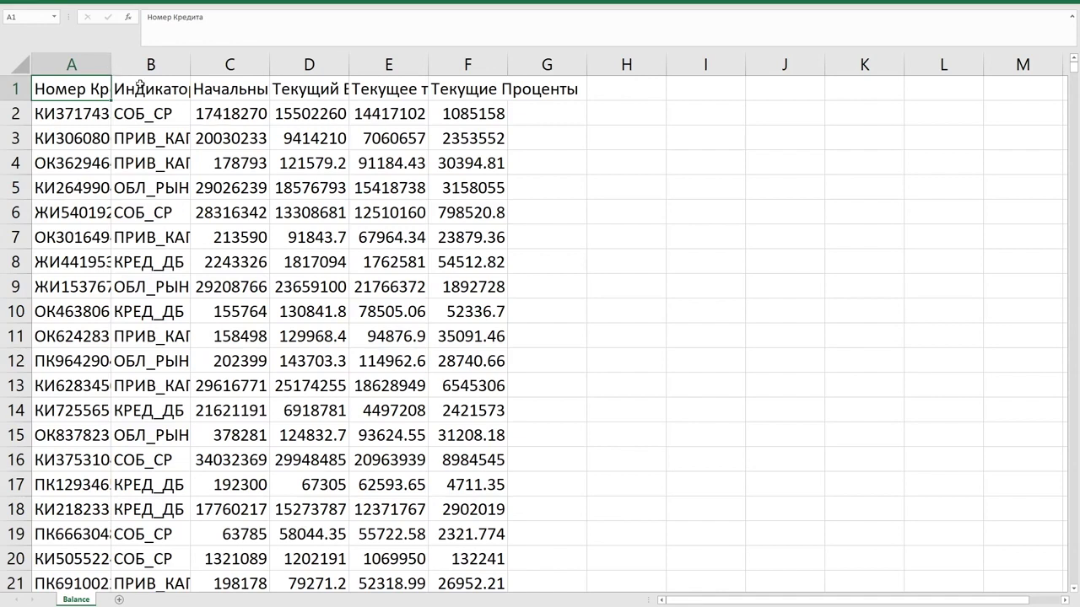
click(235, 88)
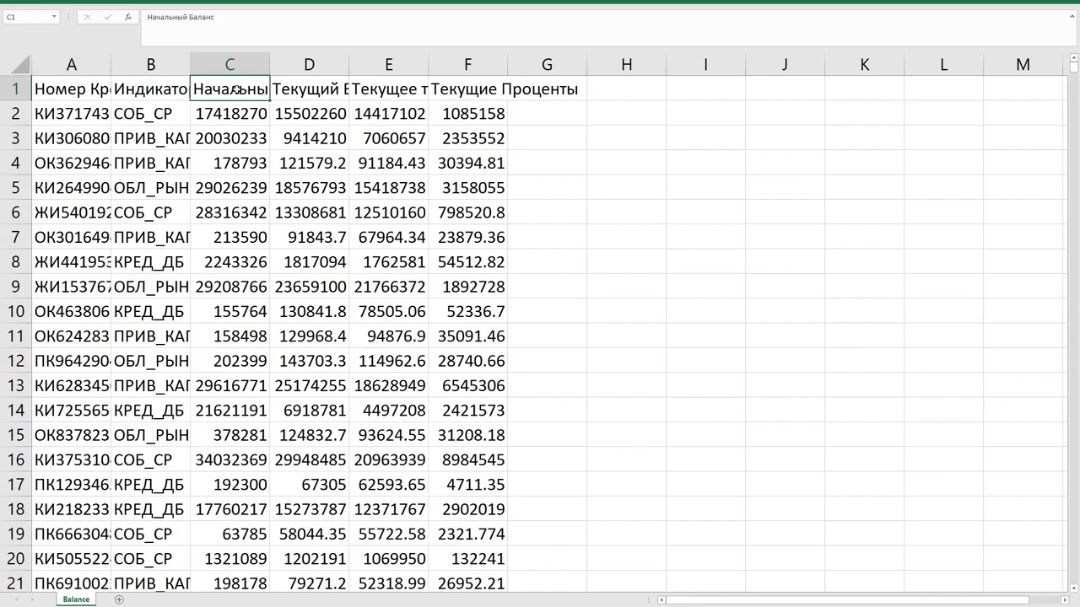
click(297, 88)
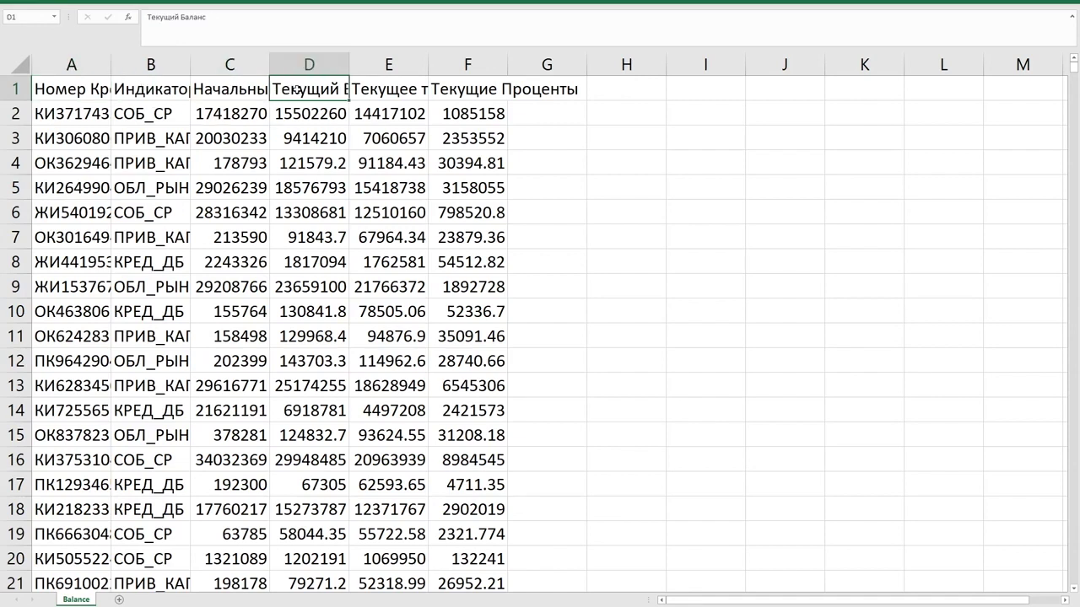
click(367, 91)
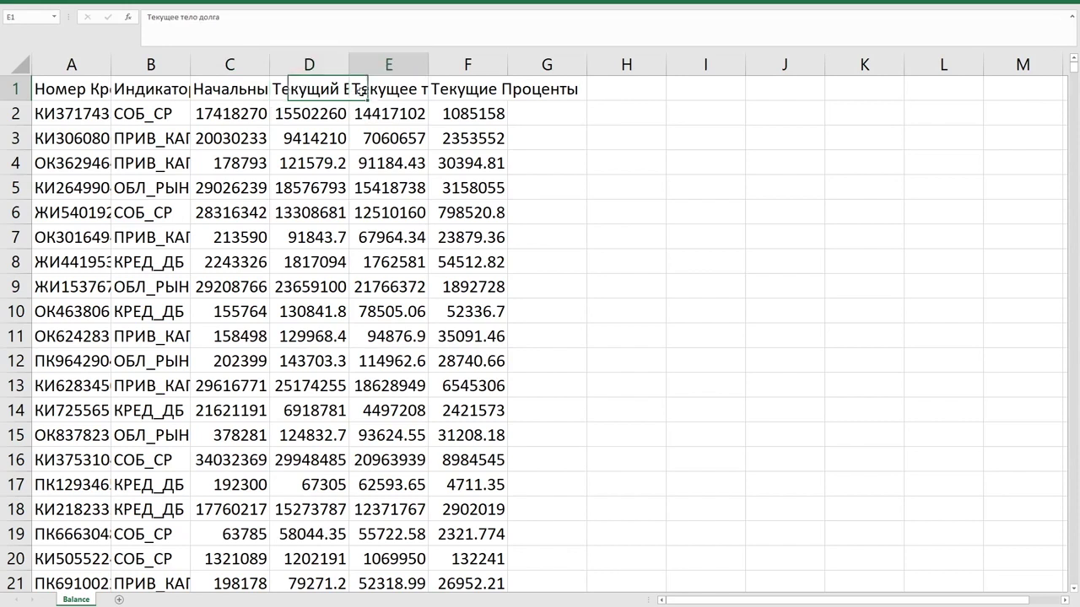
click(444, 94)
Format the amounts in C2:F976 as dollar currency with no decimal places.
click(257, 117)
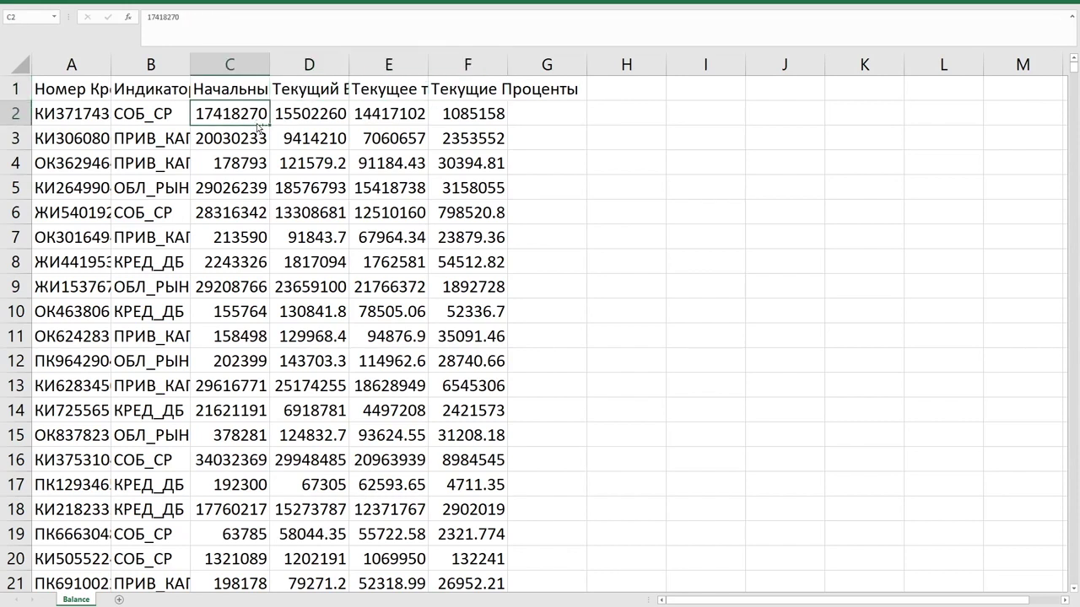
key(ctrl+shift+Right)
key(ctrl+shift+Down)
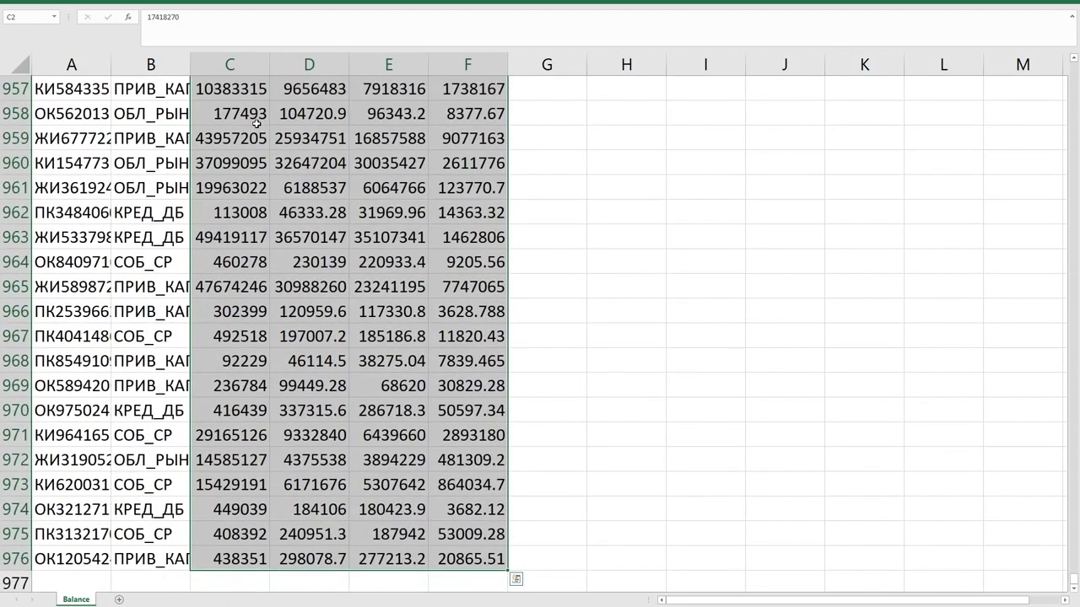
key(ctrl+shift+4)
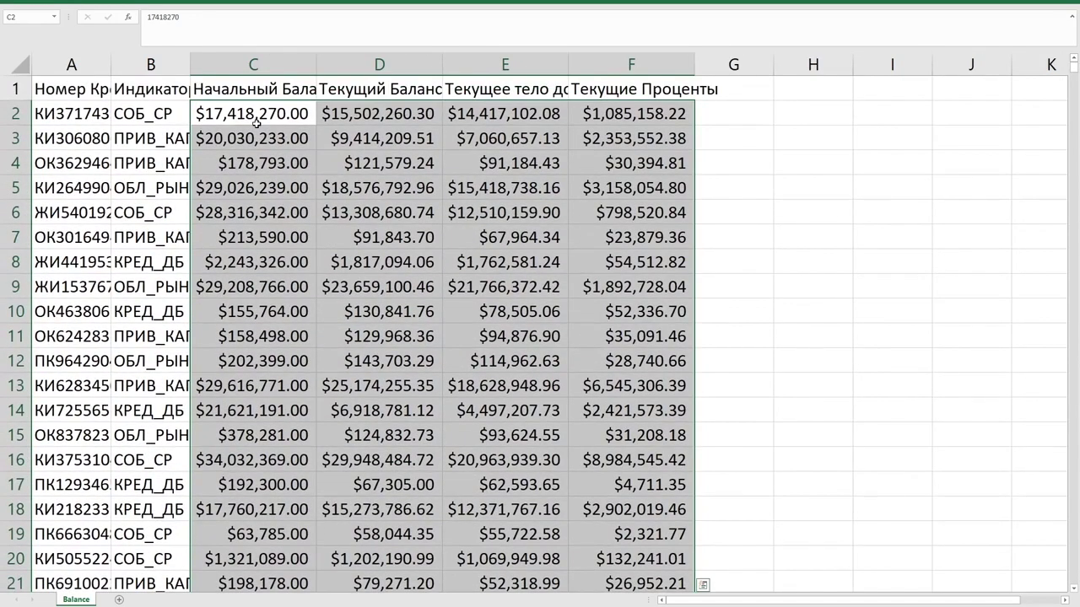
key(alt+h)
key(9)
key(9)
key(Escape)
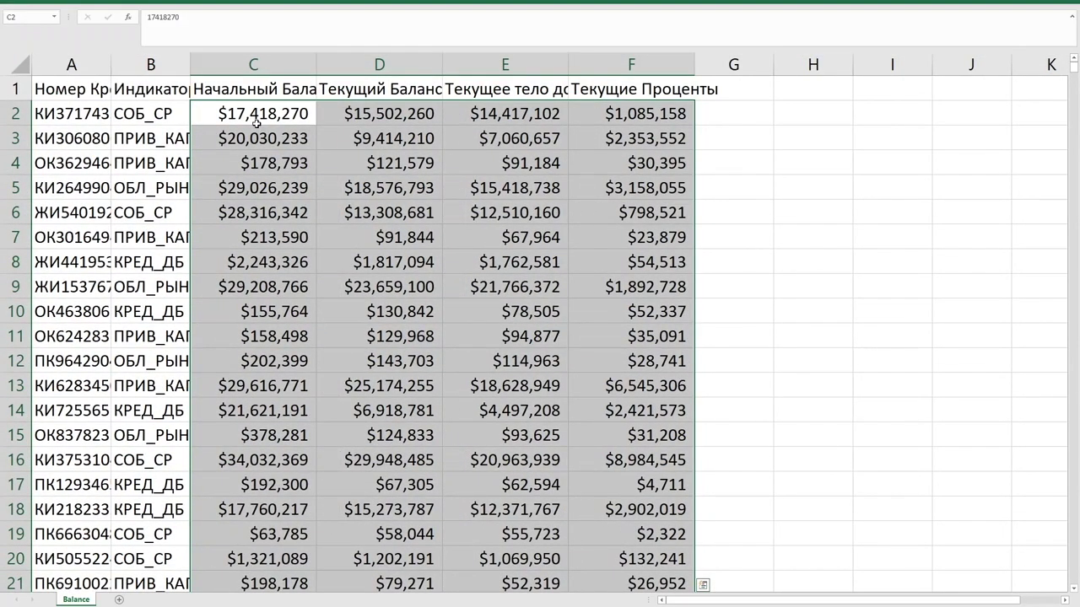
Check the formatted whole-dollar amounts in cells across columns C through F.
click(346, 136)
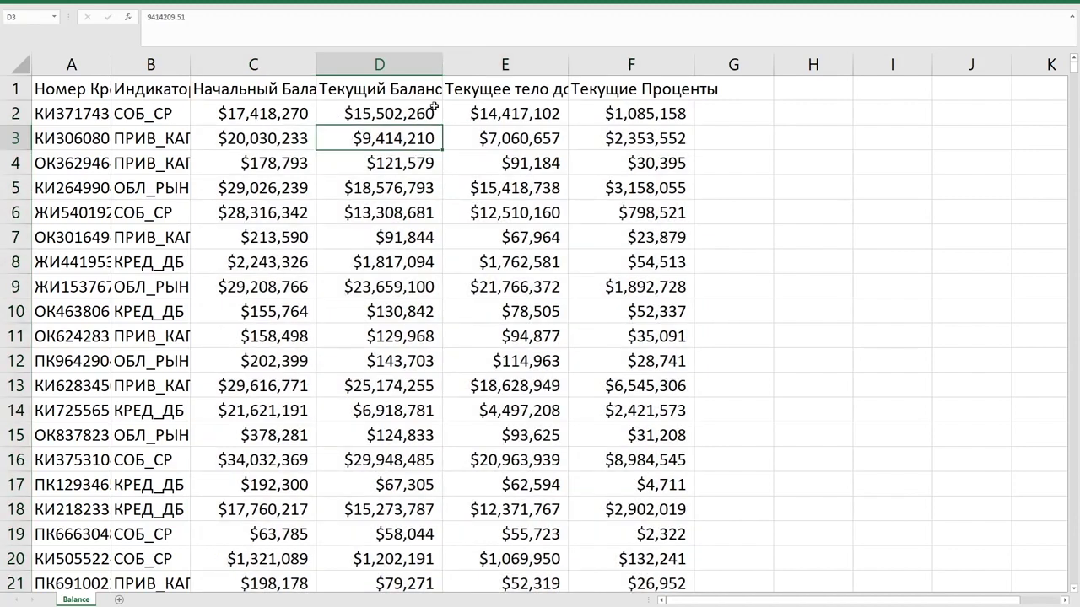
click(495, 162)
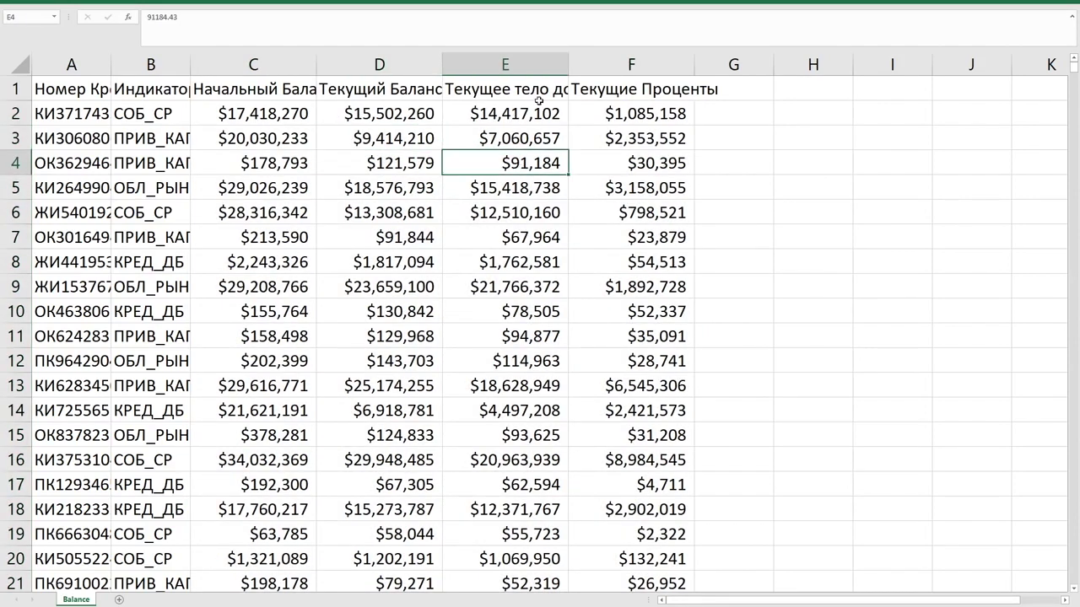
click(290, 167)
click(381, 166)
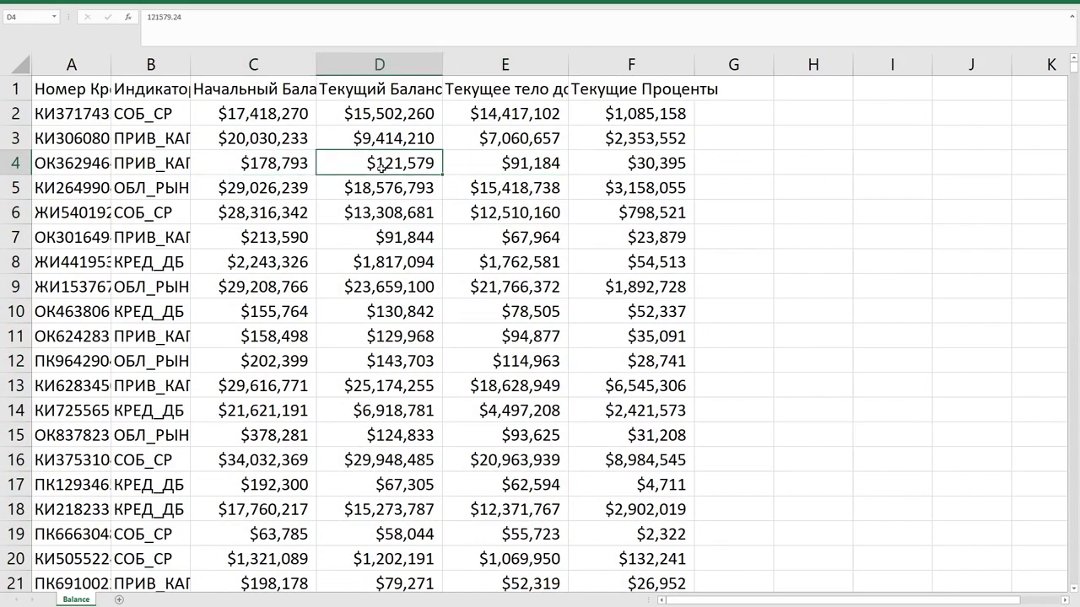
click(499, 178)
click(523, 145)
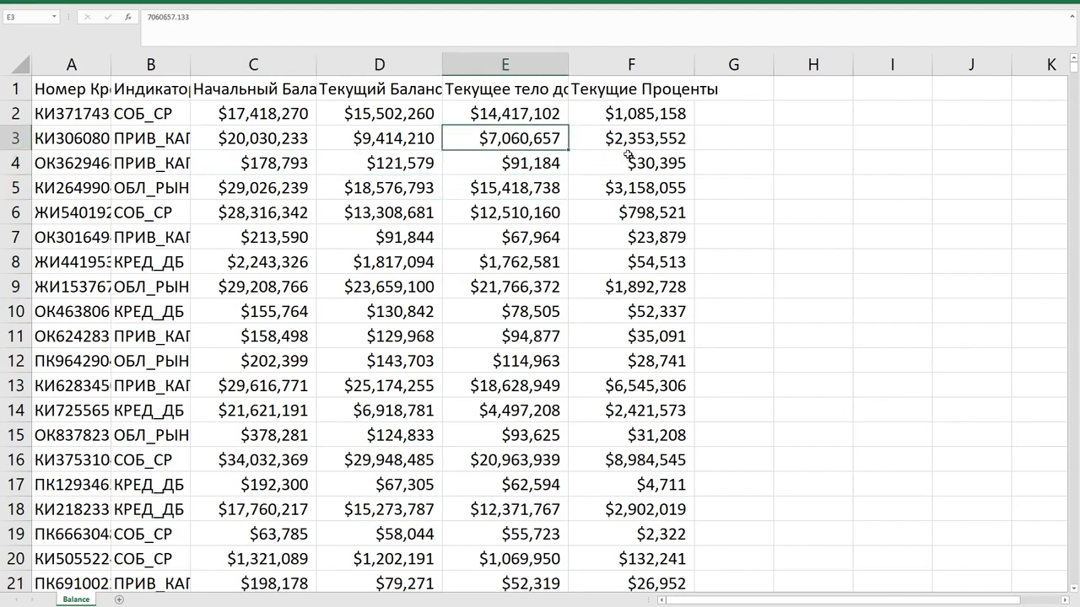
click(627, 156)
click(625, 117)
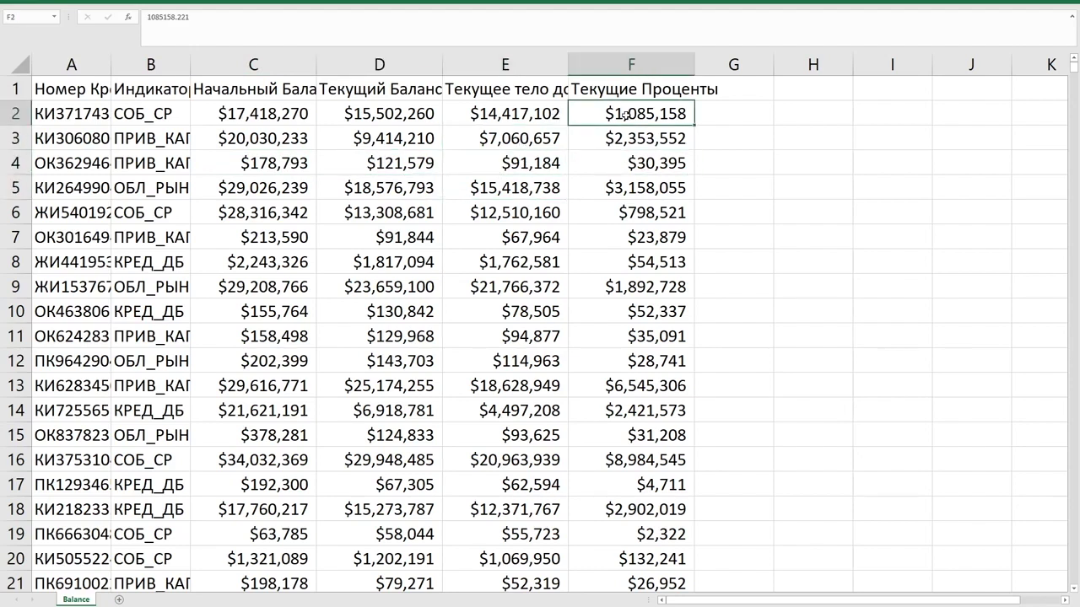
scroll(452, 309, down, 10)
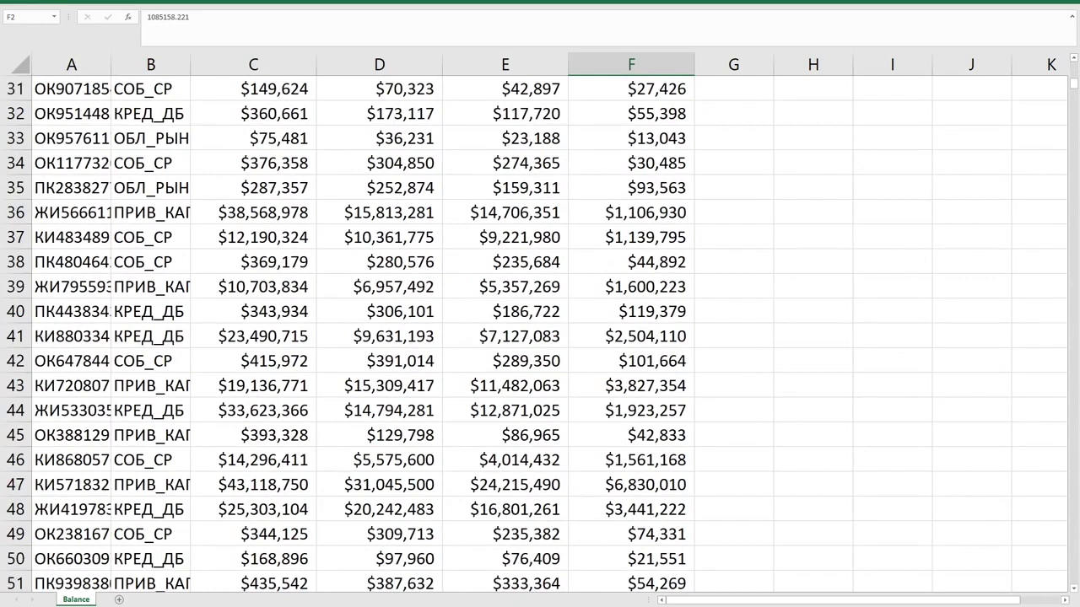
scroll(437, 309, up, 10)
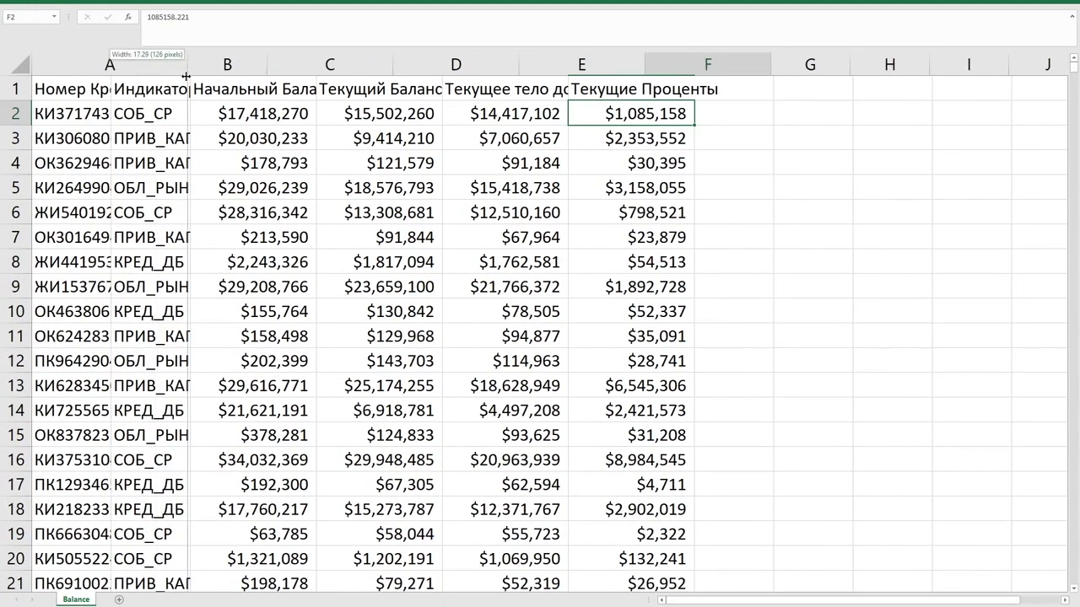
double_click(109, 67)
click(227, 89)
click(128, 137)
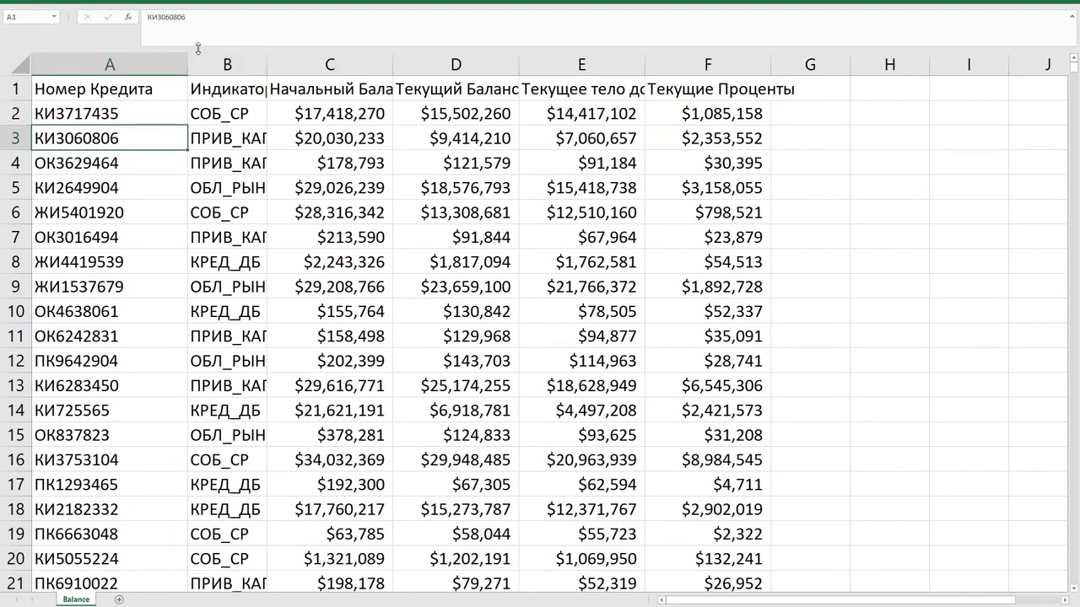
drag(198, 47, 198, 34)
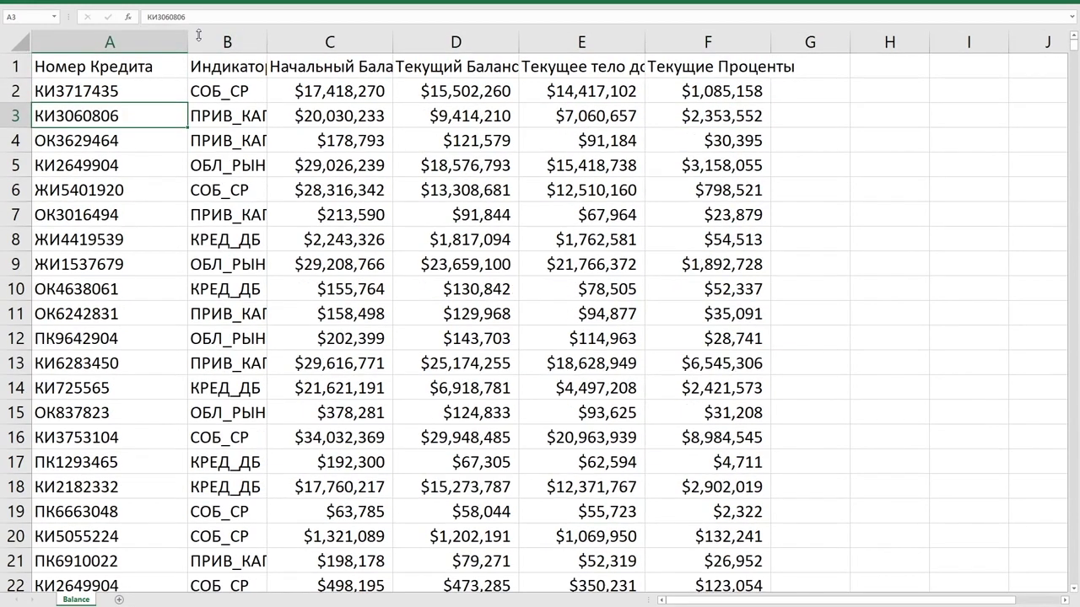
click(106, 198)
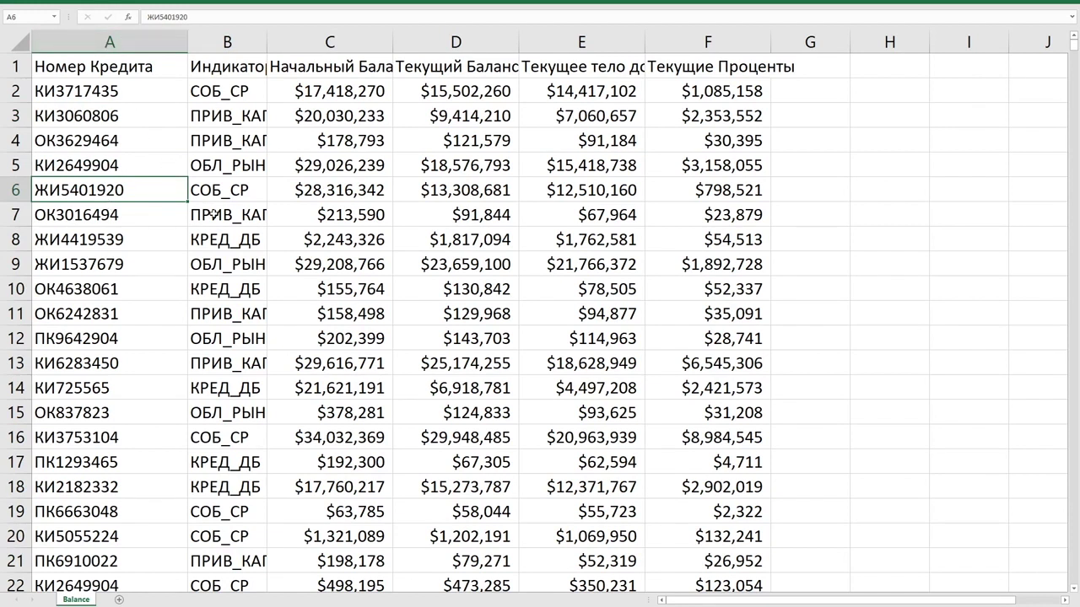
click(132, 123)
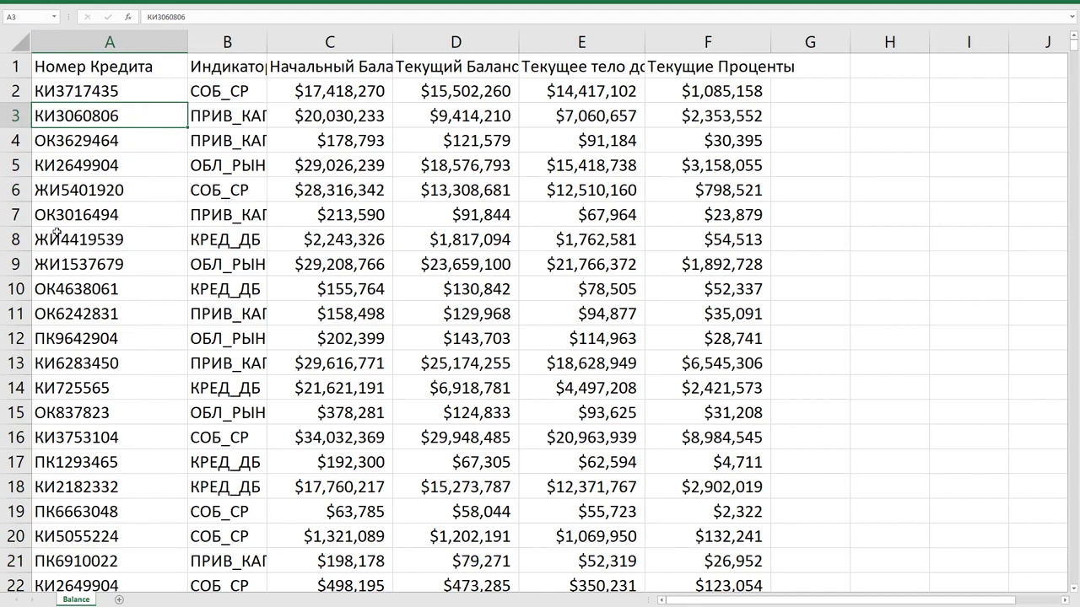
click(310, 118)
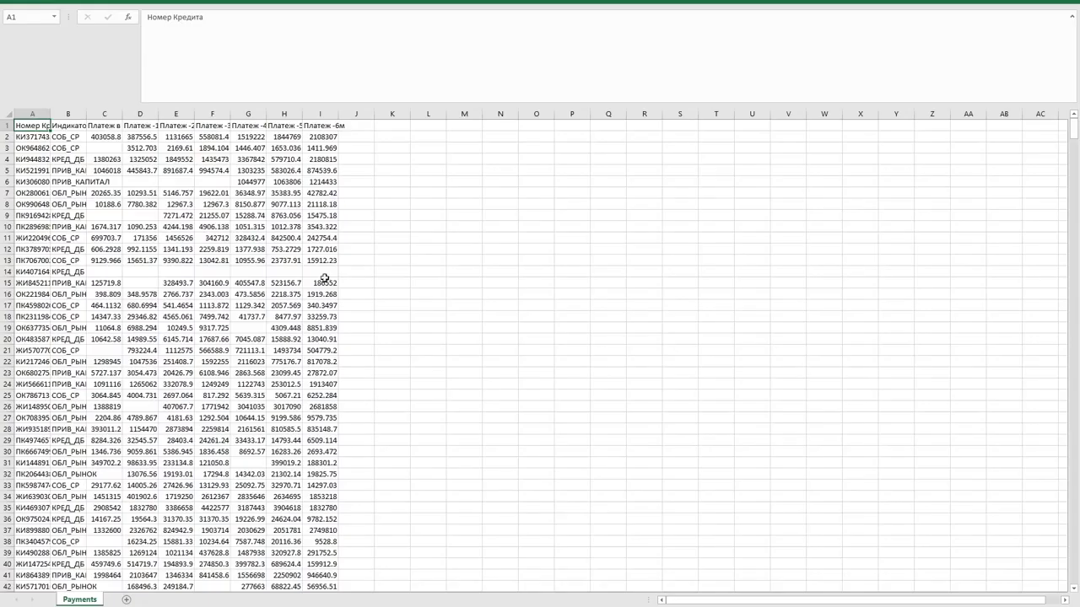
AutoFit Payments columns A and C–I, from Платеж в этом месяце through Платеж -6м.
scroll(163, 205, up, 5)
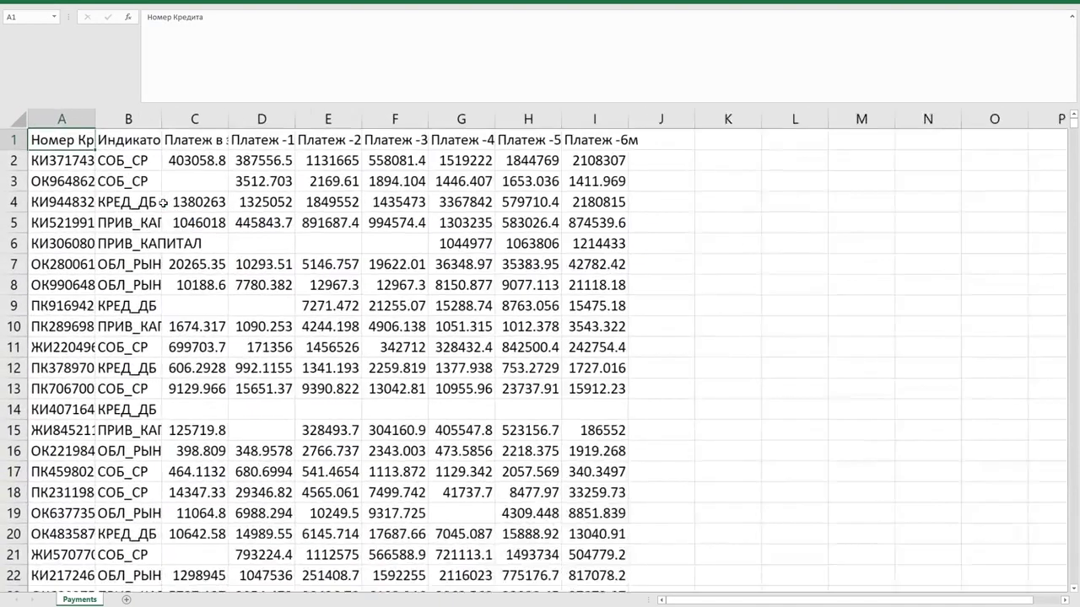
drag(371, 104, 379, 38)
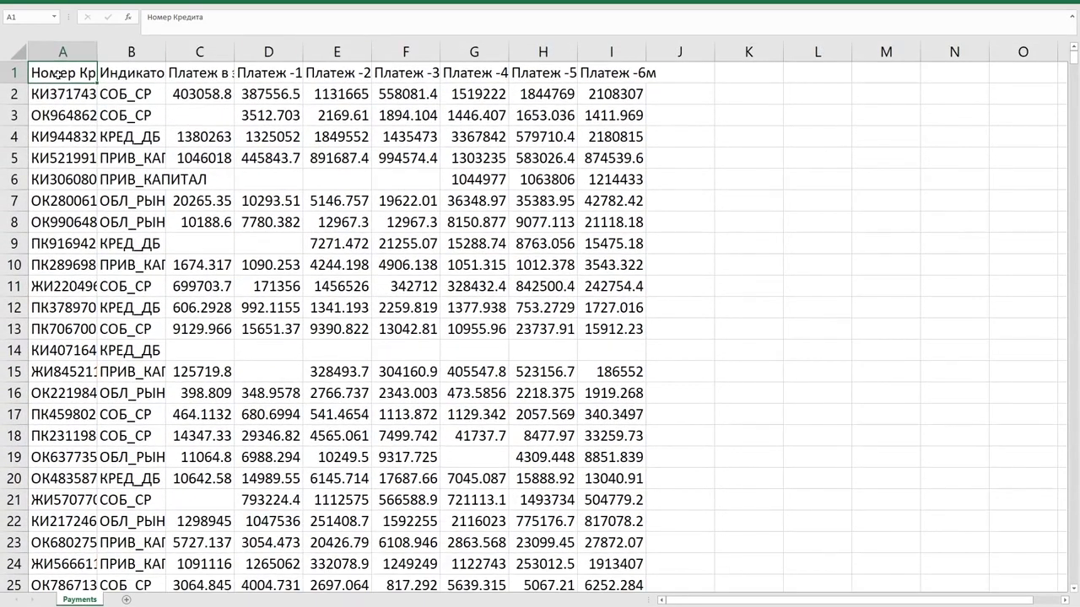
double_click(98, 52)
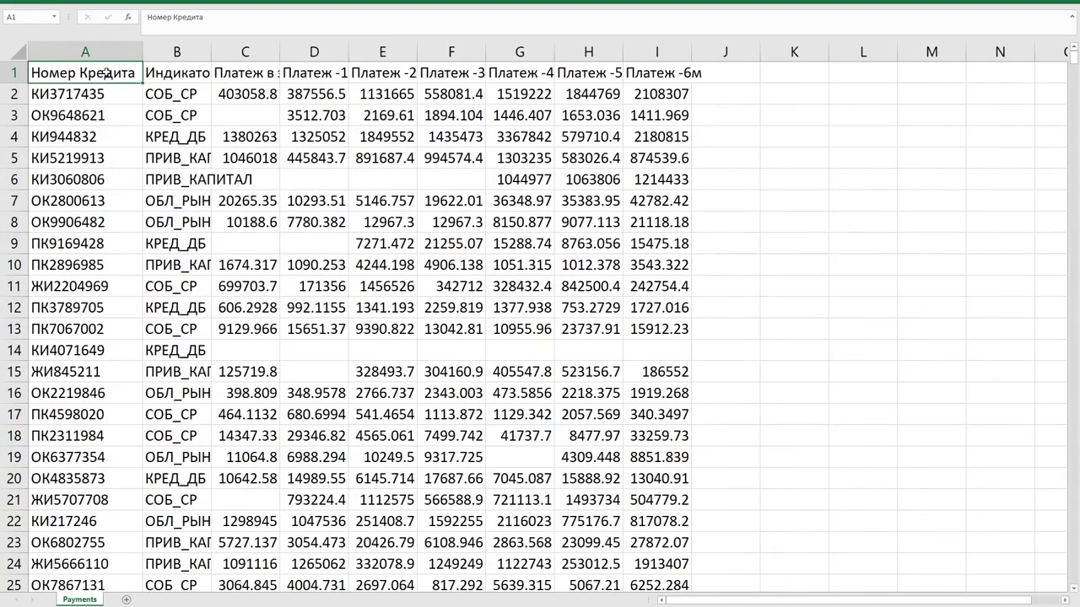
double_click(279, 52)
click(279, 67)
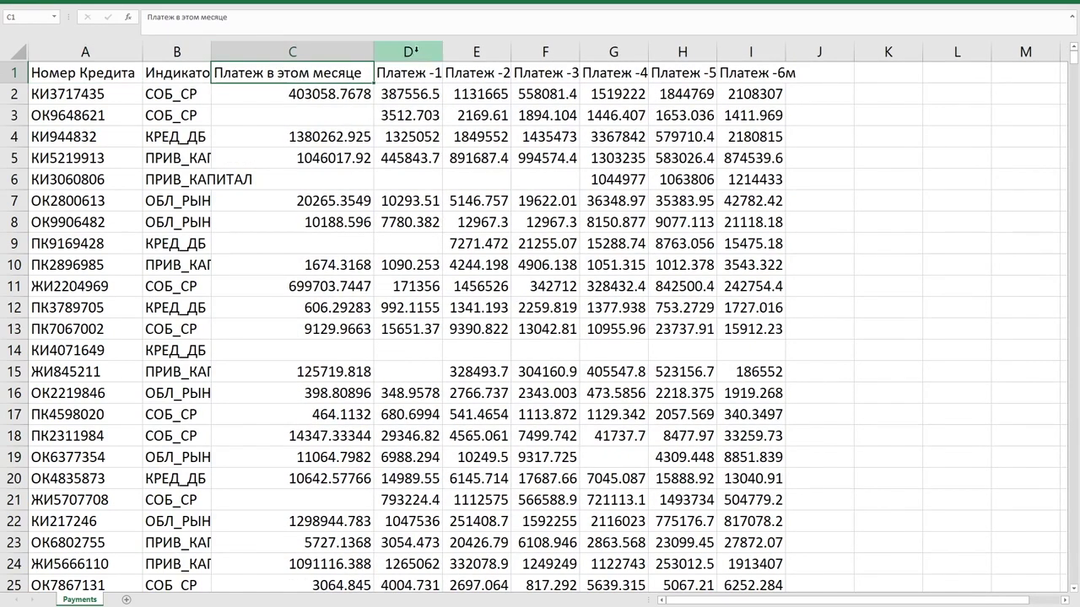
double_click(442, 53)
double_click(535, 52)
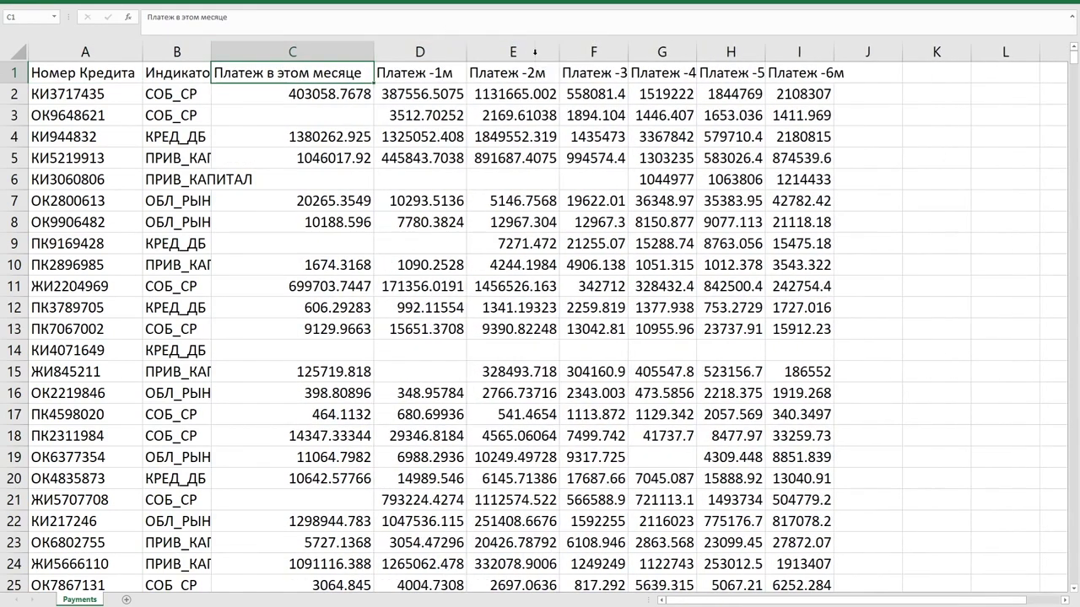
double_click(625, 52)
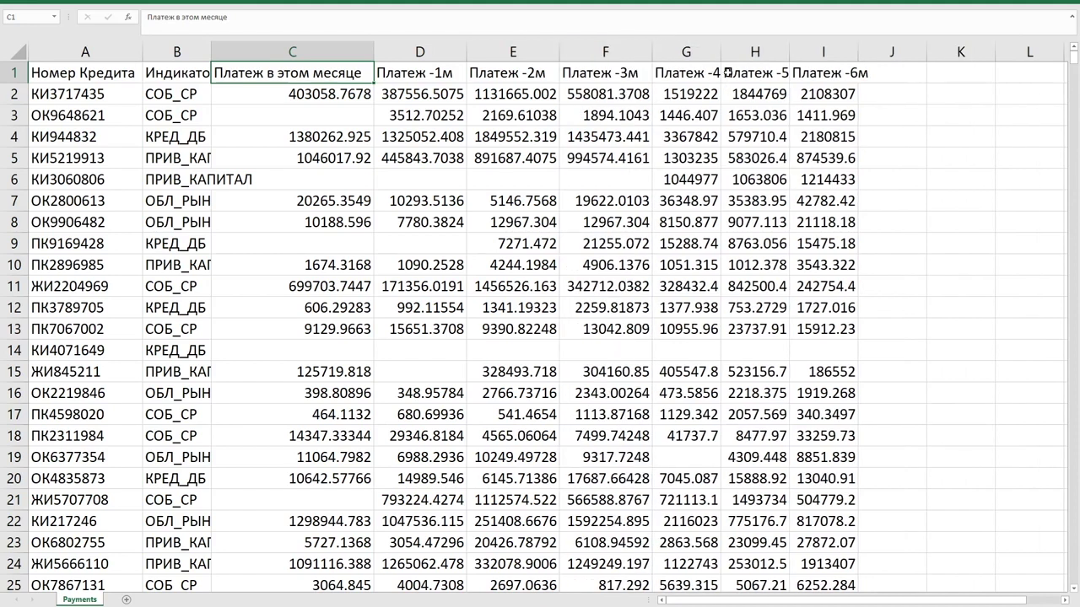
double_click(720, 53)
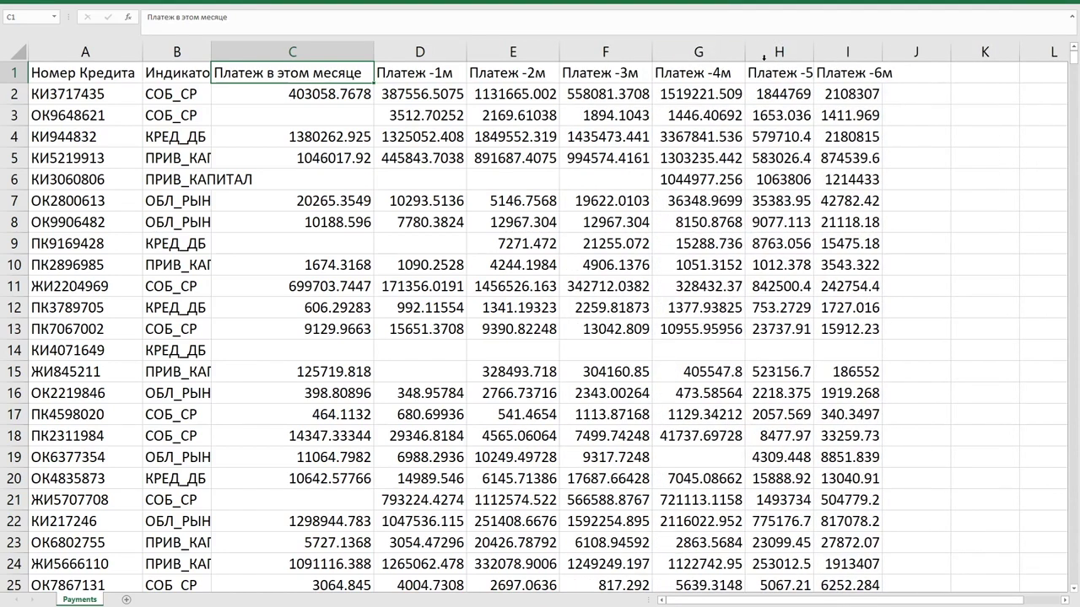
double_click(813, 52)
double_click(906, 52)
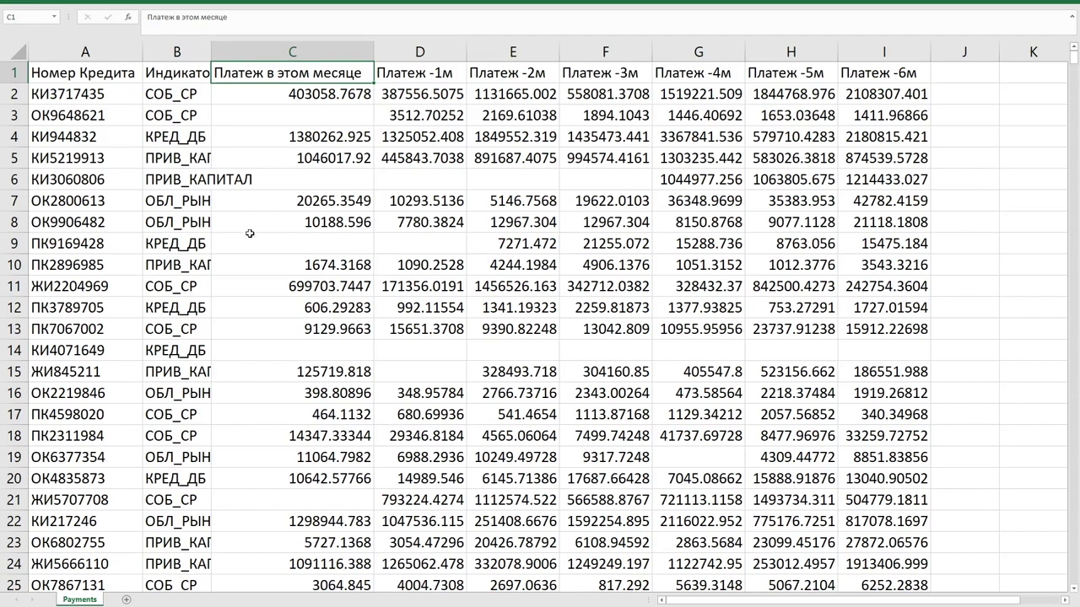
Inspect the first payment in C2 and the blank current-month payments in C3 and row 6.
click(365, 145)
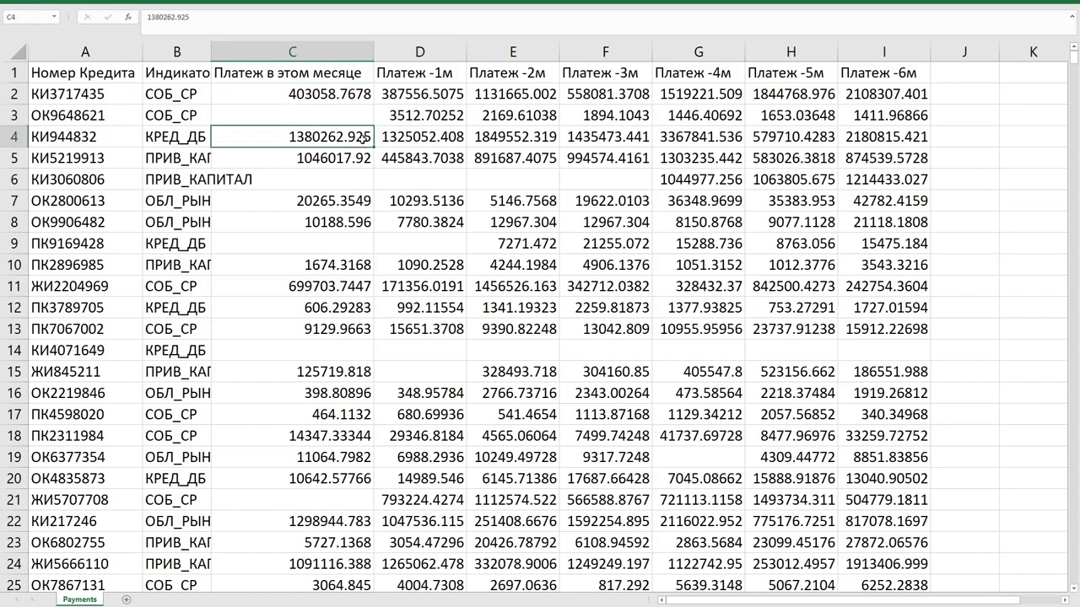
click(338, 100)
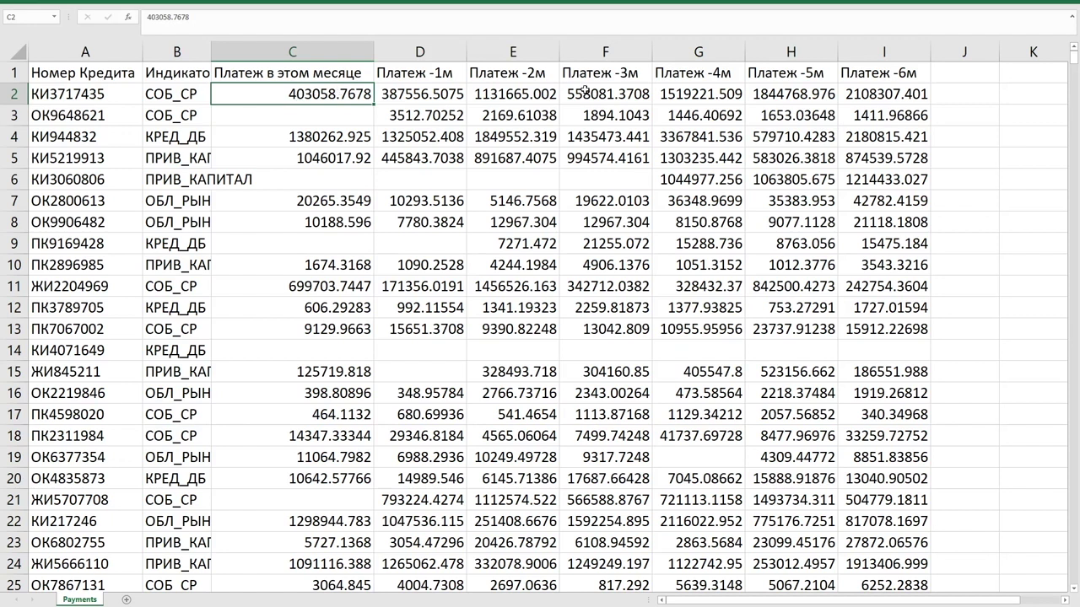
click(314, 116)
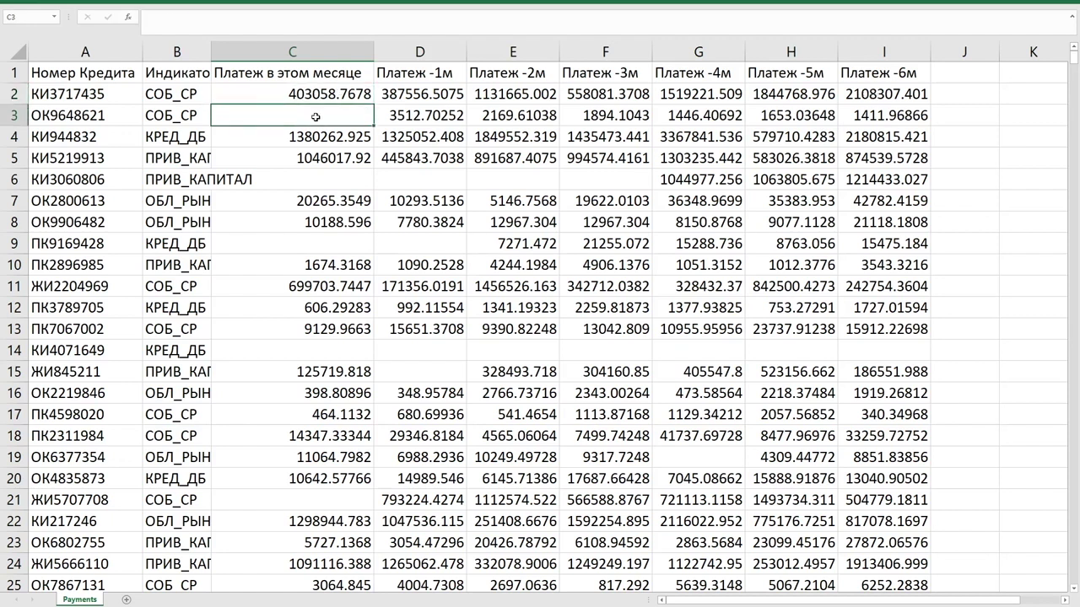
click(347, 188)
drag(574, 178, 607, 180)
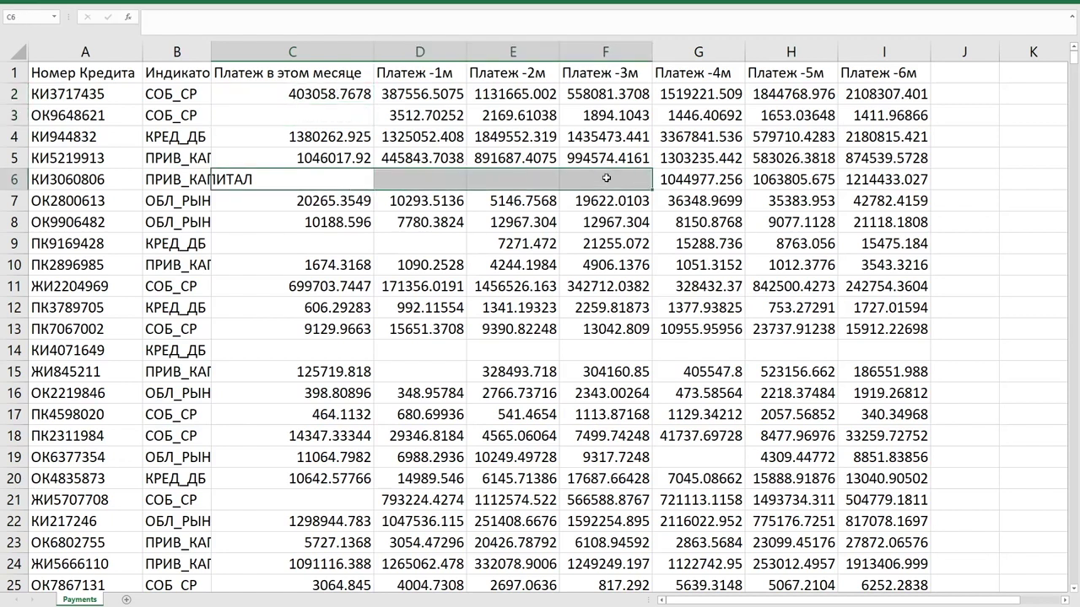
click(430, 244)
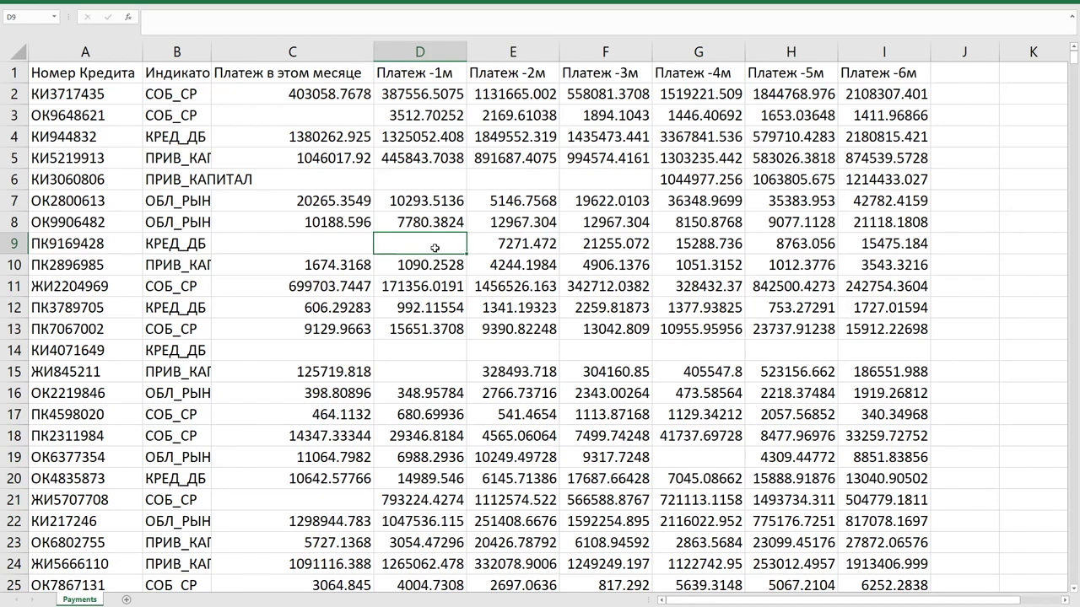
Check the blank and filled payment cells in rows 9 through 15.
click(363, 236)
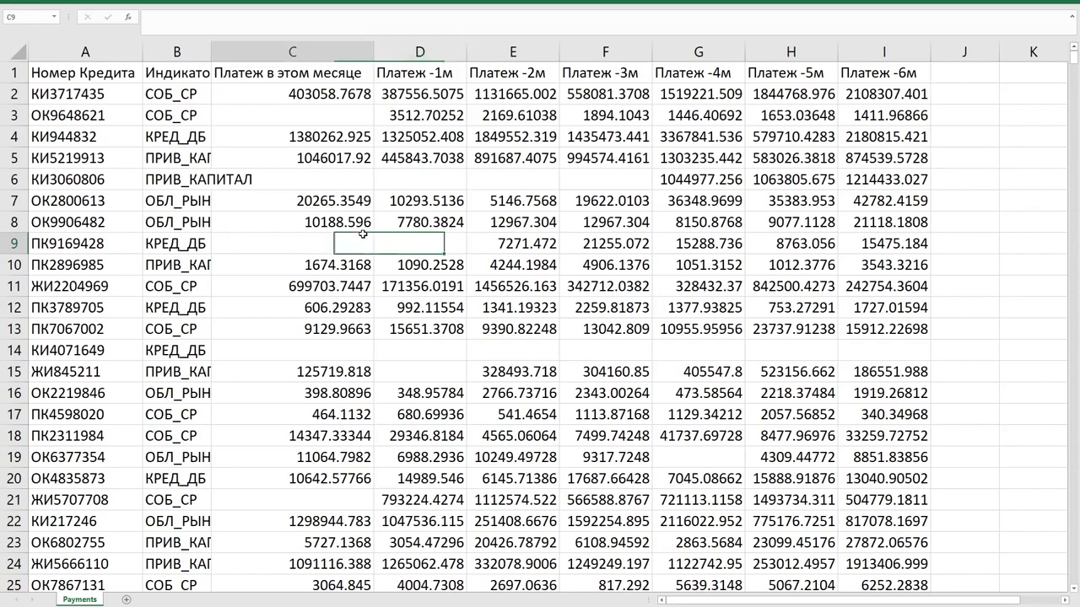
click(381, 330)
click(358, 353)
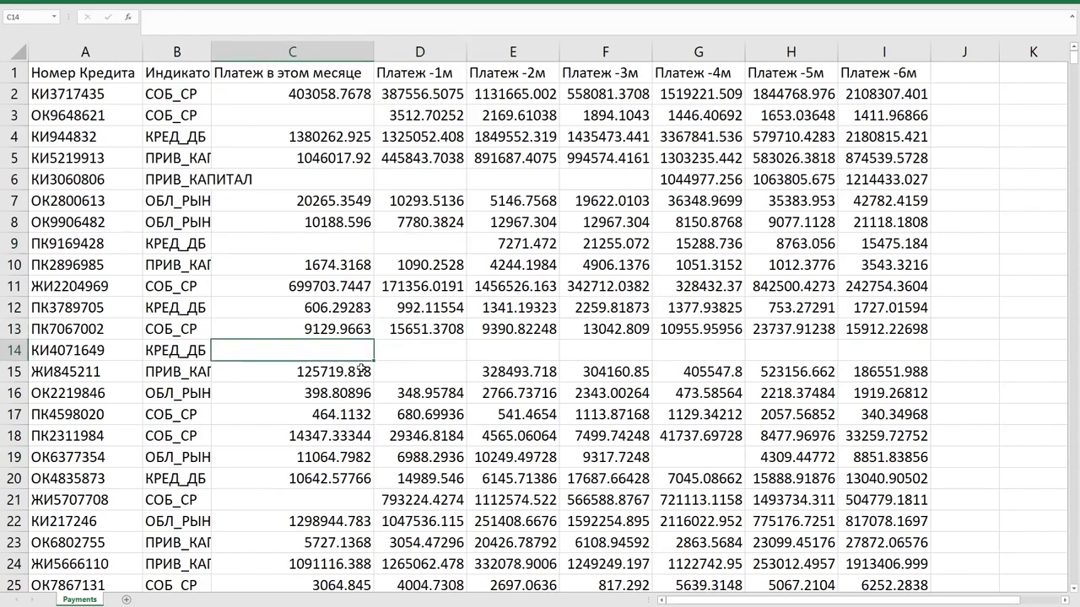
click(363, 369)
click(423, 371)
click(365, 372)
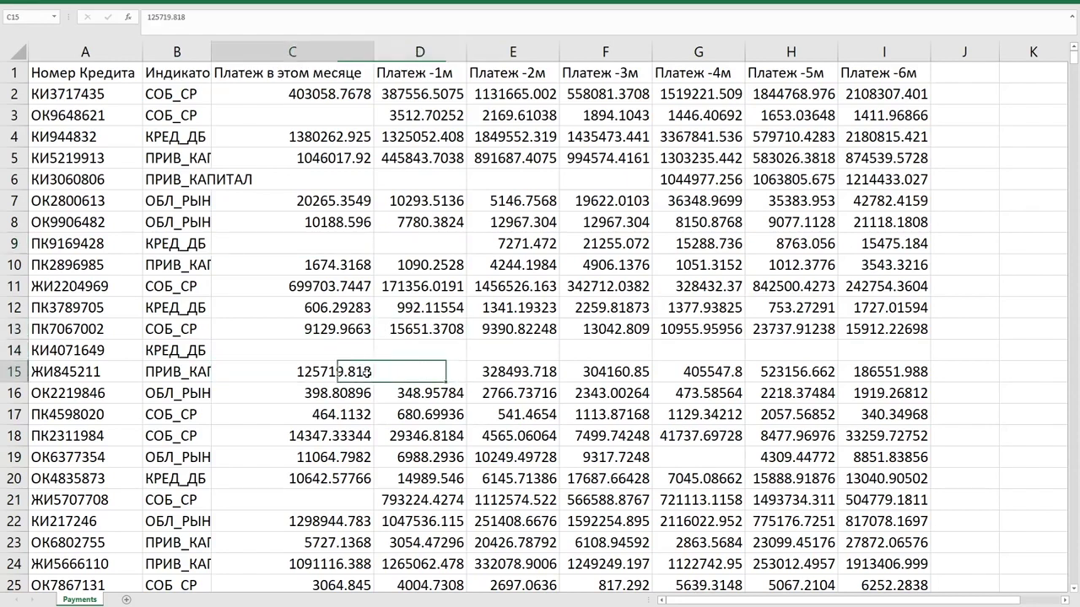
Revisit payment cells C3, C4, C6 and E6 to compare blanks with filled values.
click(363, 172)
click(359, 113)
click(366, 144)
click(368, 180)
scroll(395, 348, down, 4)
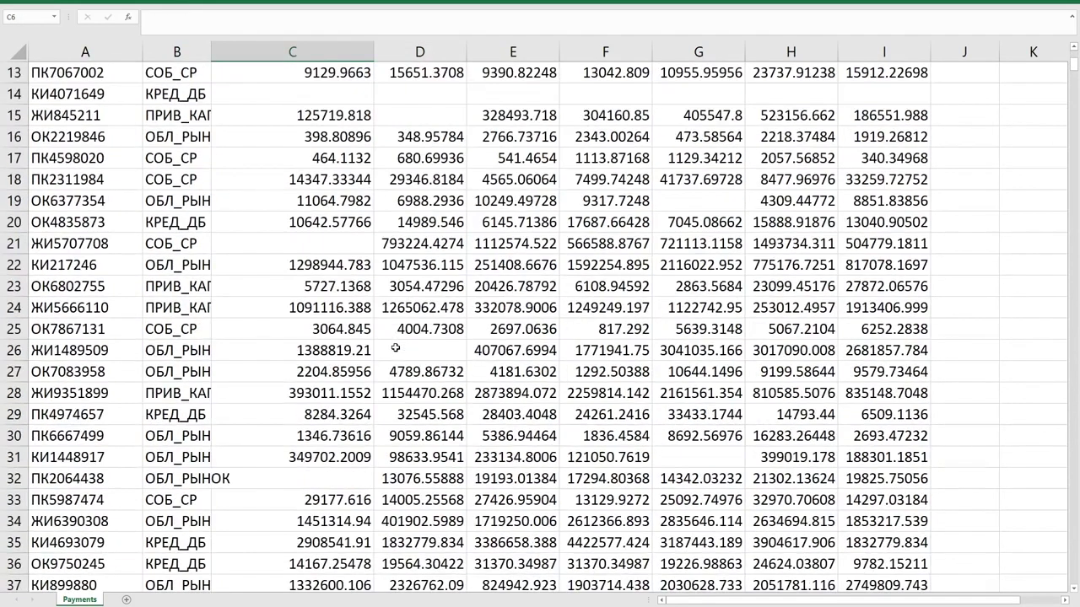
scroll(392, 346, up, 4)
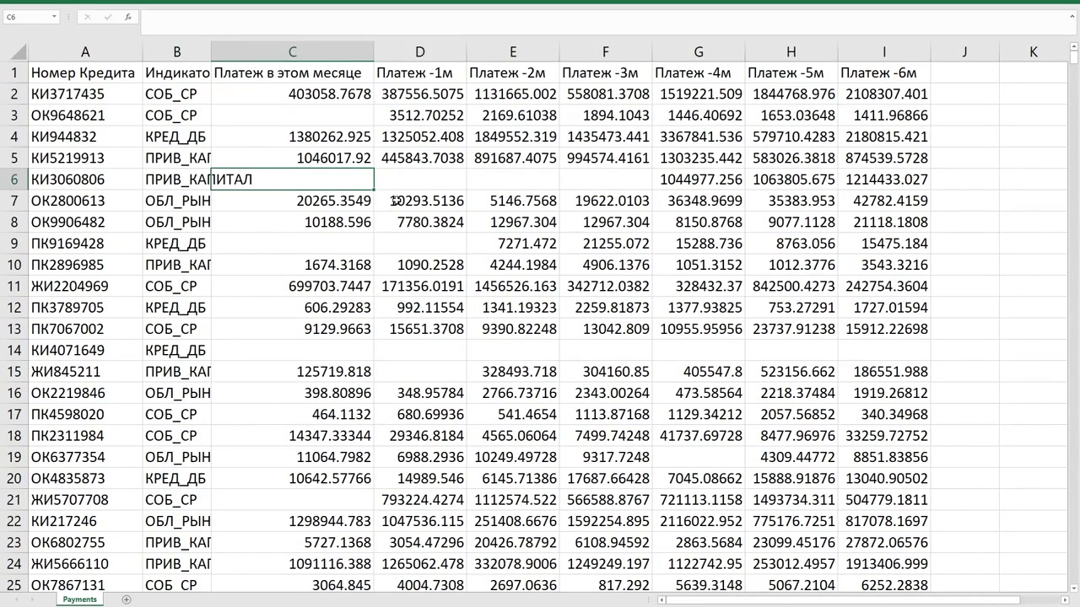
click(542, 173)
click(980, 100)
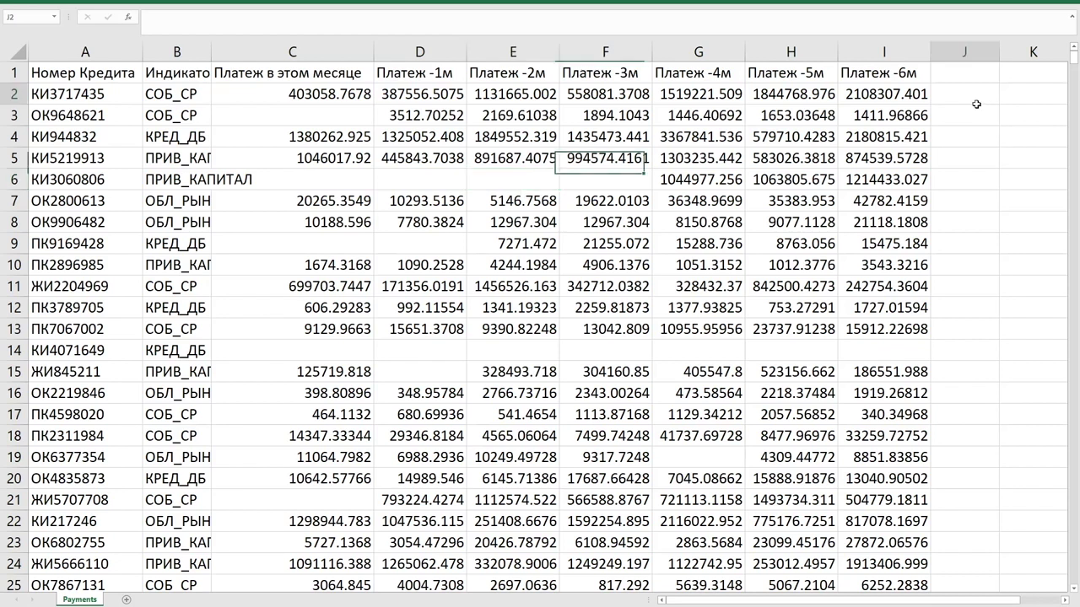
Compare C3, D3 and C4, then step across row 6's blanks to its first filled payment.
click(355, 116)
click(448, 117)
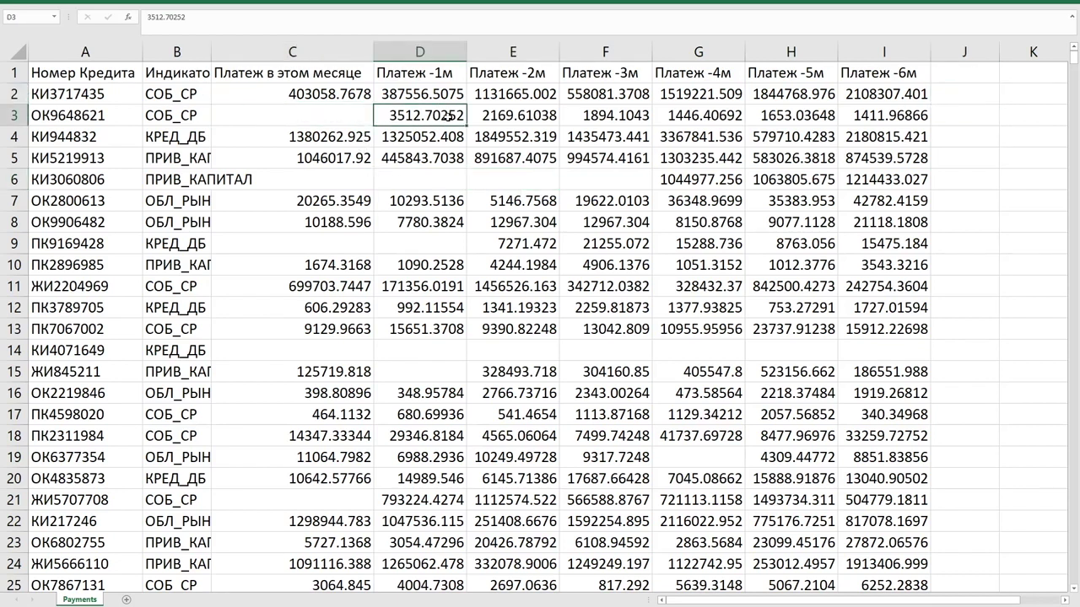
click(346, 121)
click(342, 138)
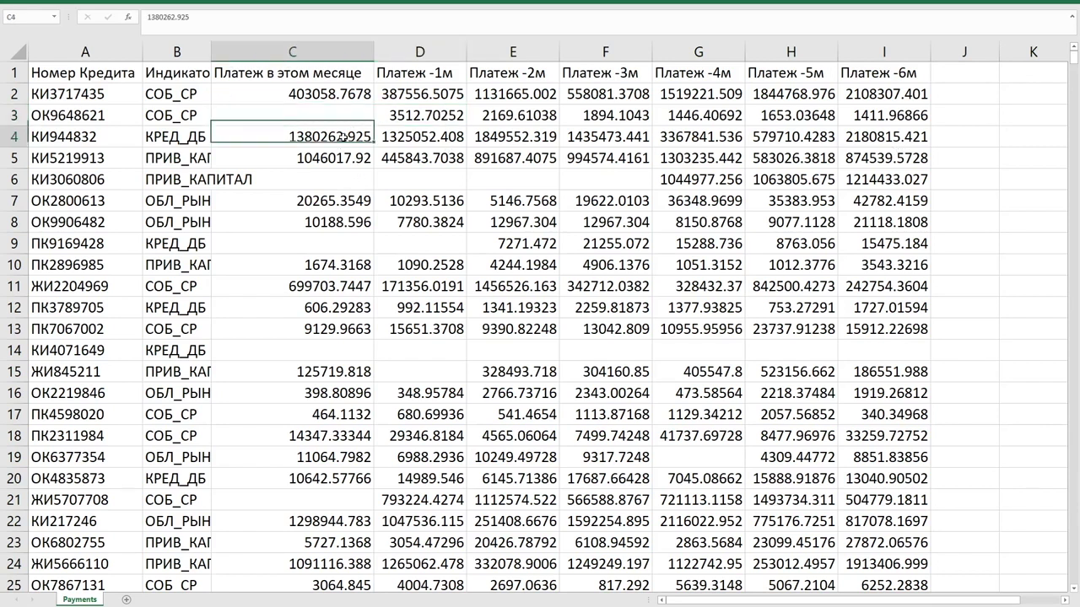
click(357, 181)
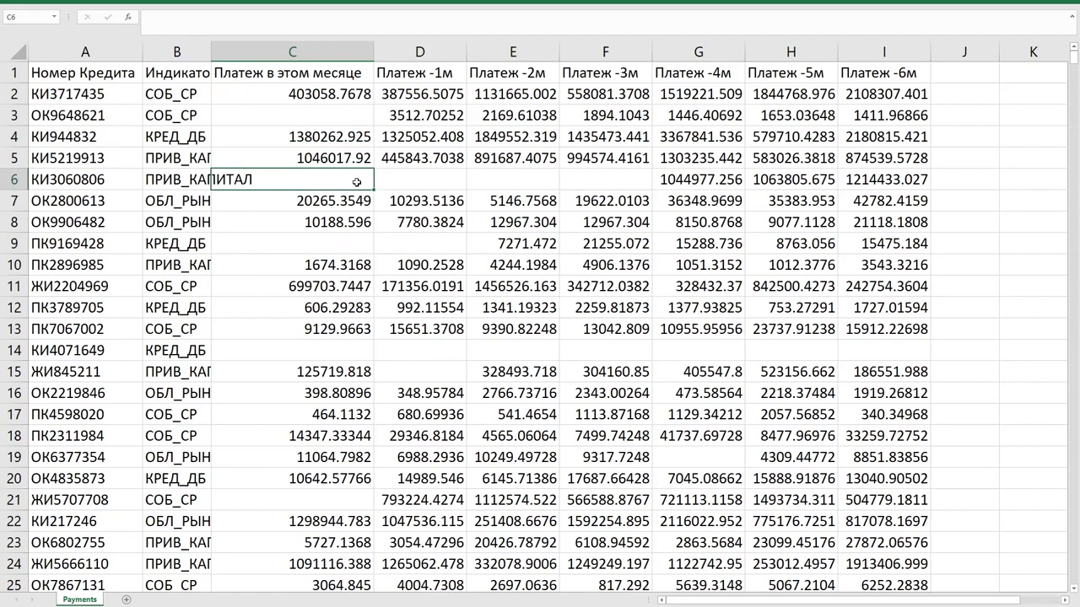
click(403, 179)
click(472, 179)
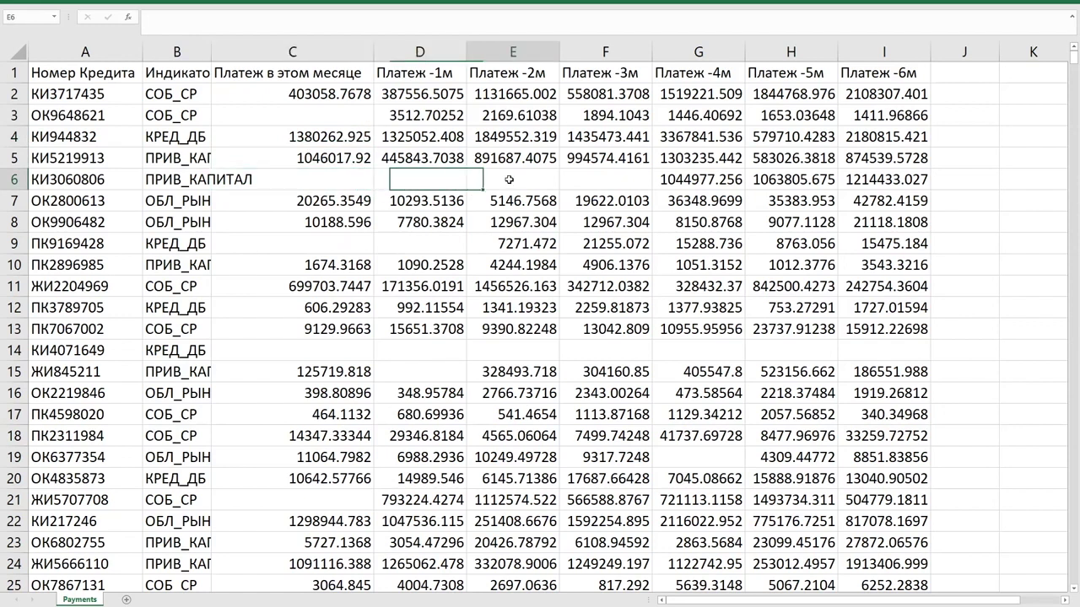
click(596, 170)
click(702, 174)
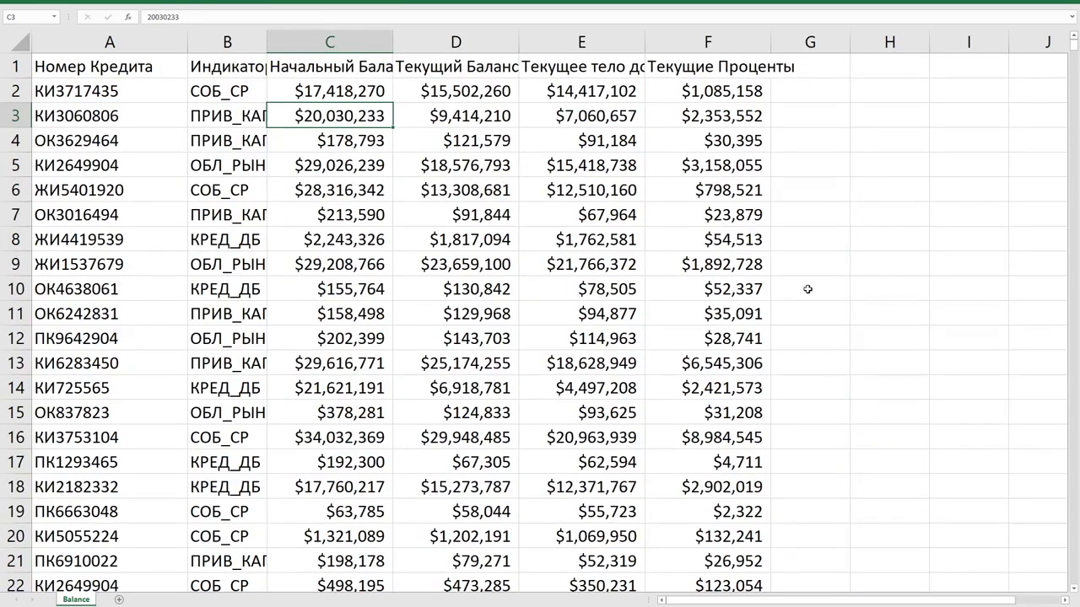
scroll(808, 289, down, 1)
scroll(590, 220, up, 1)
click(107, 42)
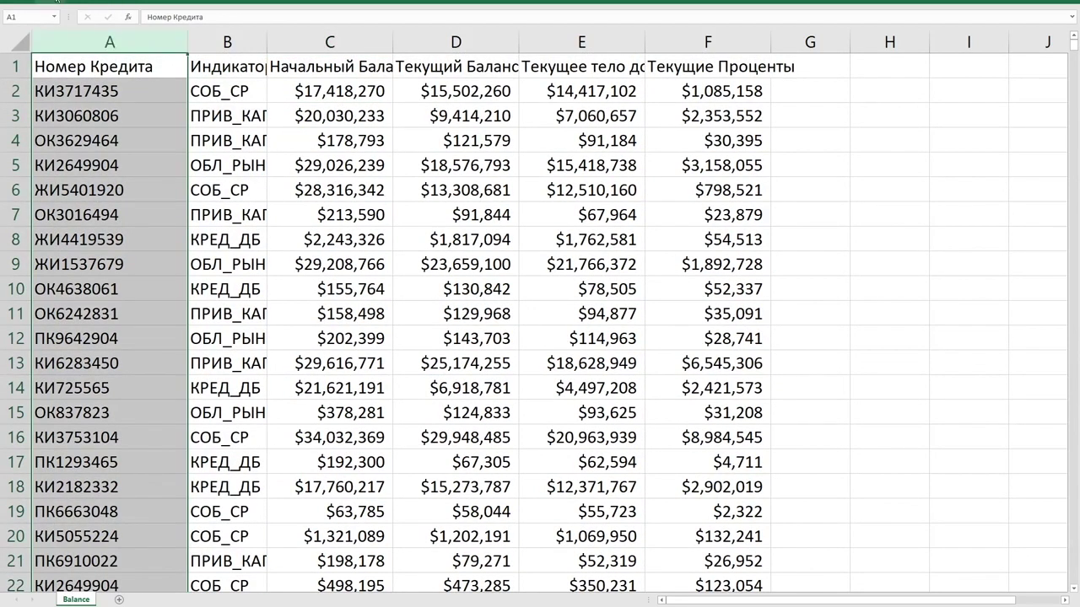
click(57, 2)
click(455, 27)
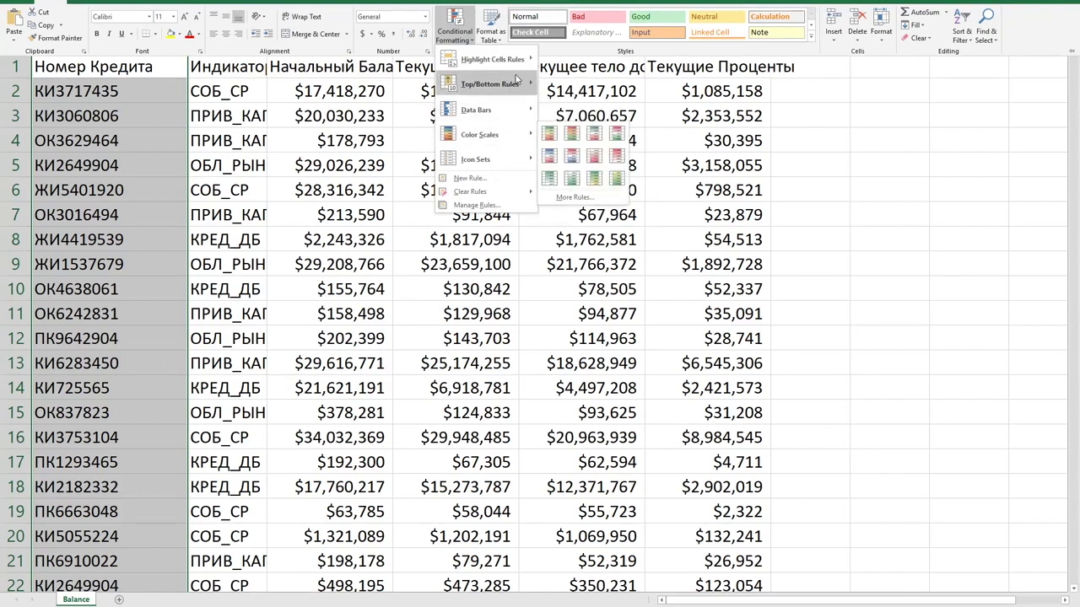
mouse_move(498, 59)
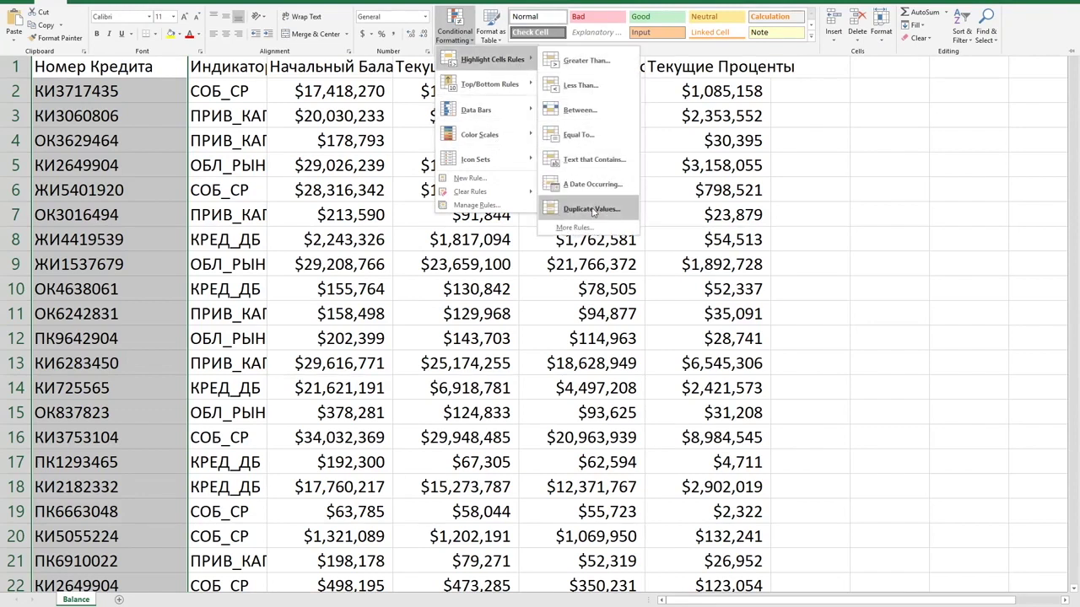
click(592, 210)
click(762, 284)
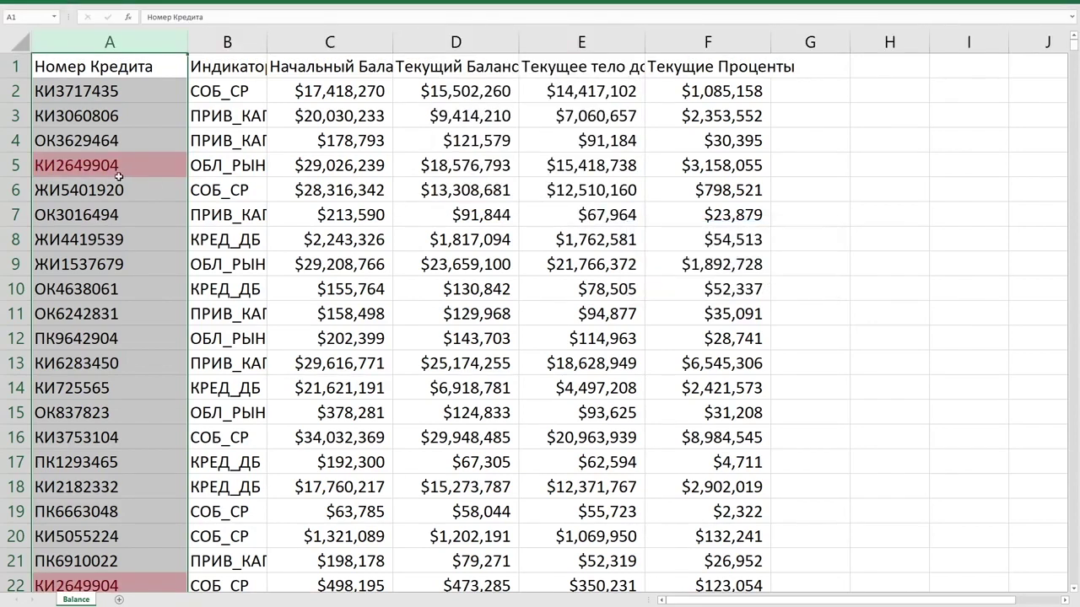
click(119, 175)
scroll(119, 177, down, 4)
click(131, 289)
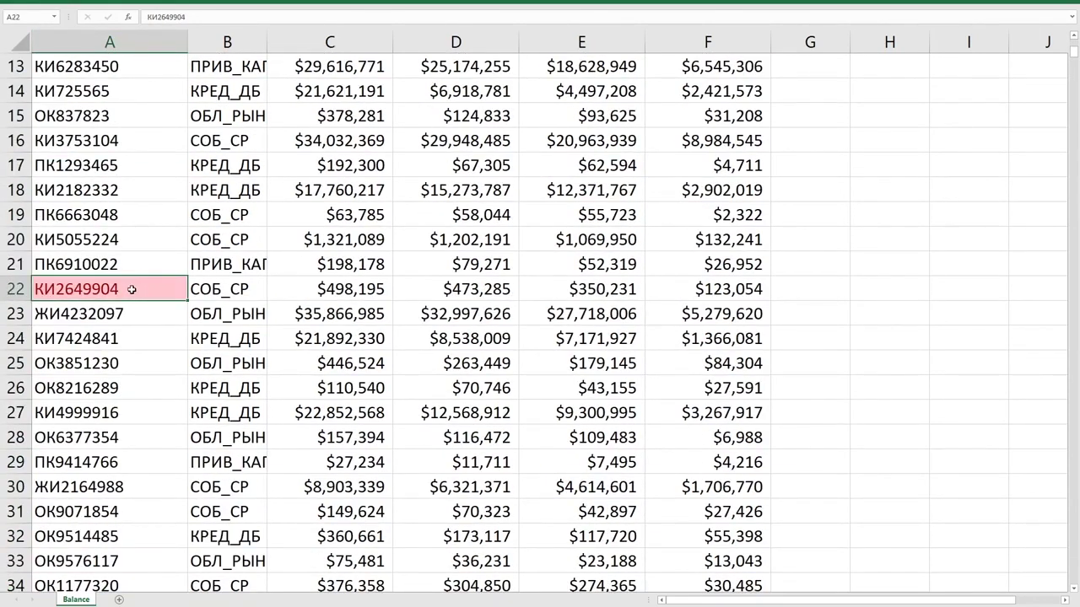
scroll(132, 289, up, 4)
click(120, 173)
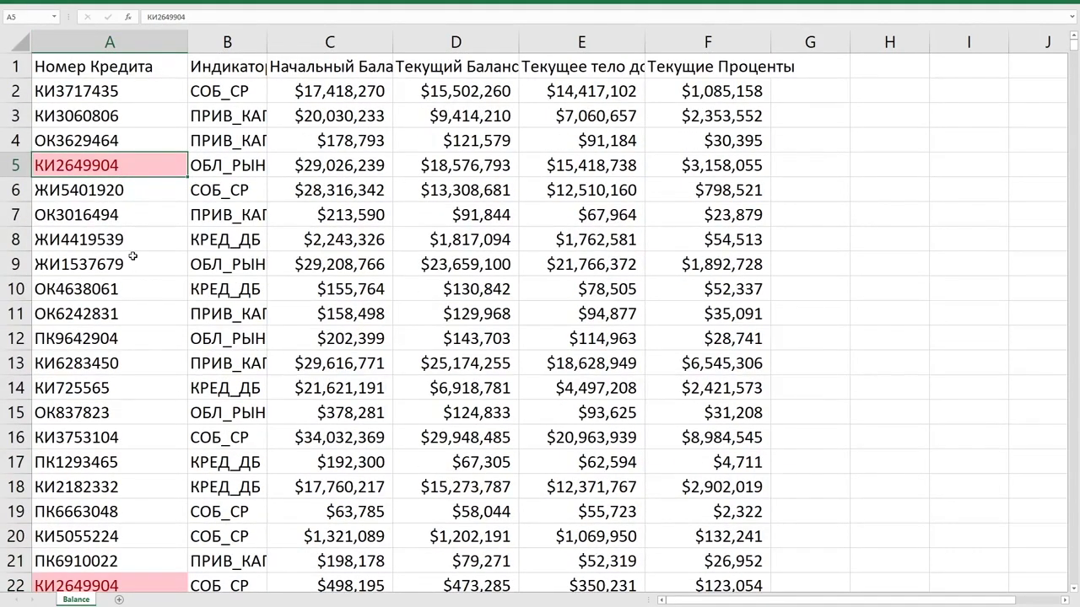
scroll(132, 256, down, 17)
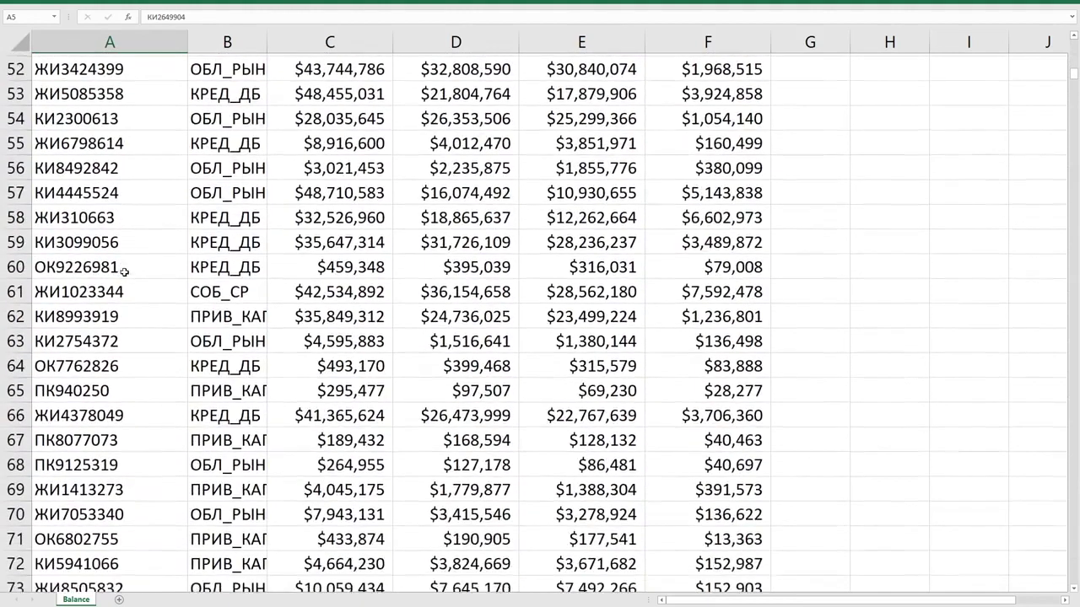
scroll(124, 272, up, 11)
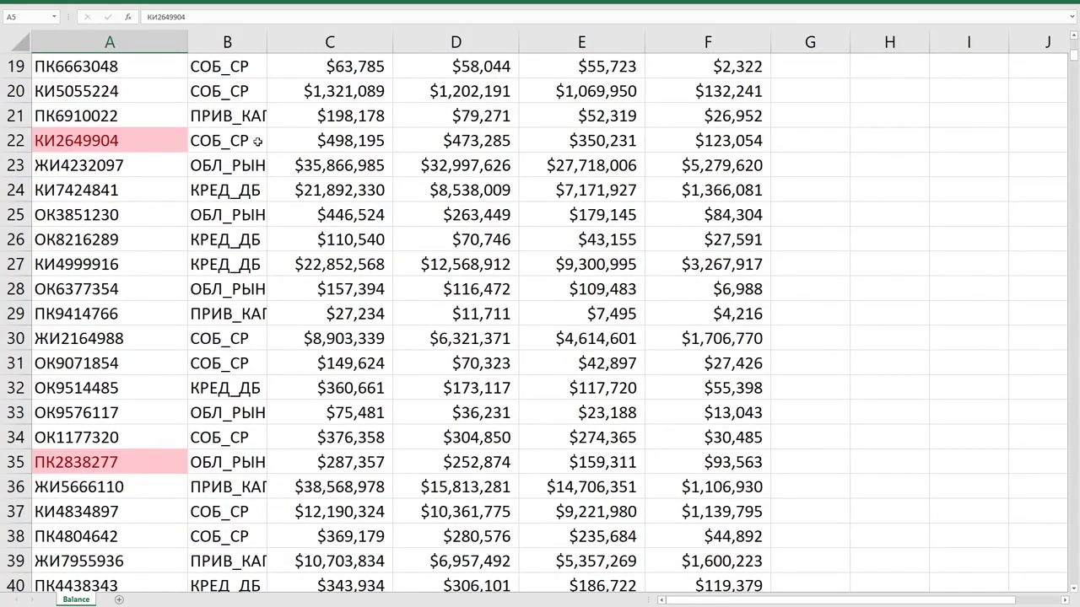
scroll(254, 141, up, 4)
scroll(213, 419, down, 3)
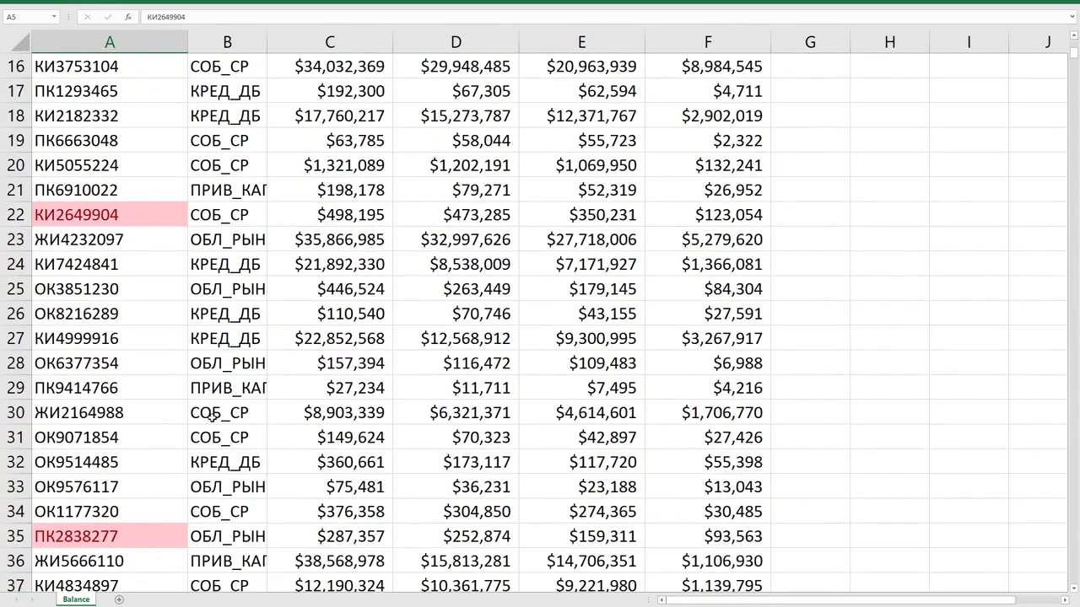
Compare the duplicates' indicators: ОБЛ_РЫНОК in row 5 versus СОБ_СР in row 22.
click(226, 216)
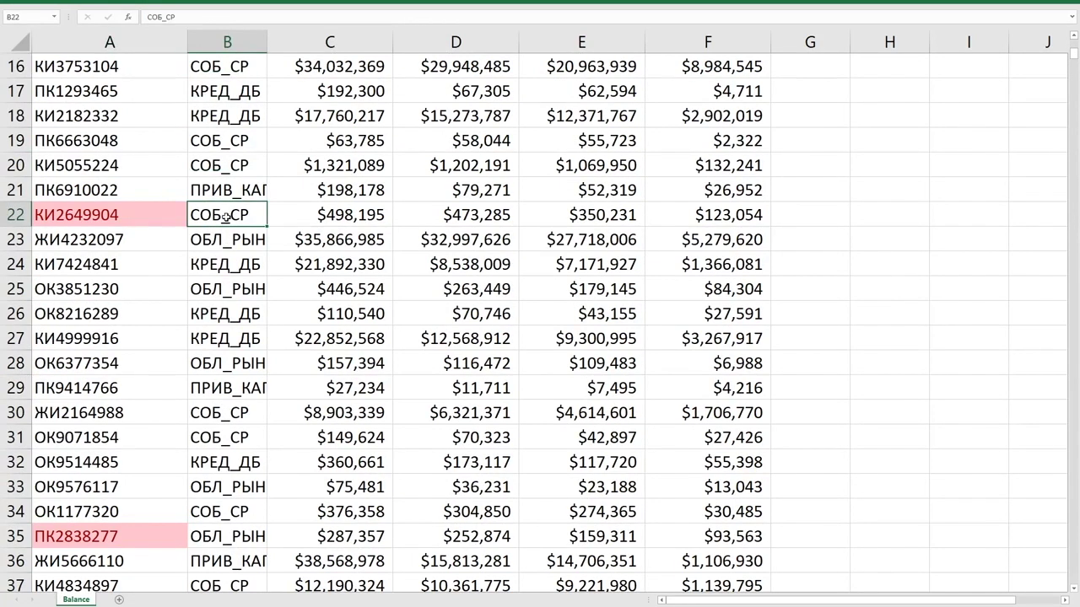
click(217, 540)
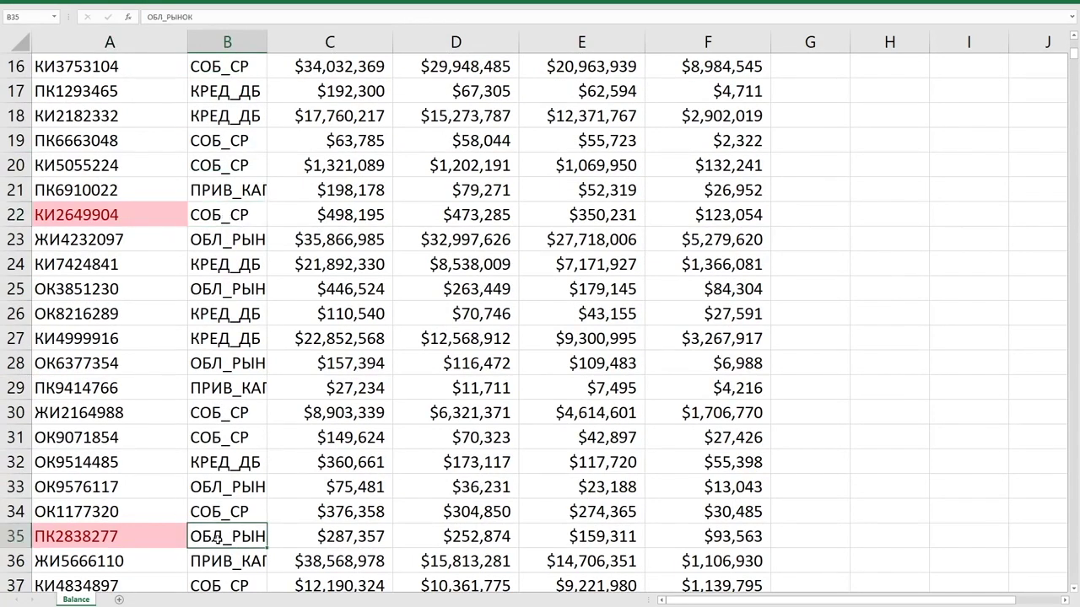
scroll(221, 435, up, 5)
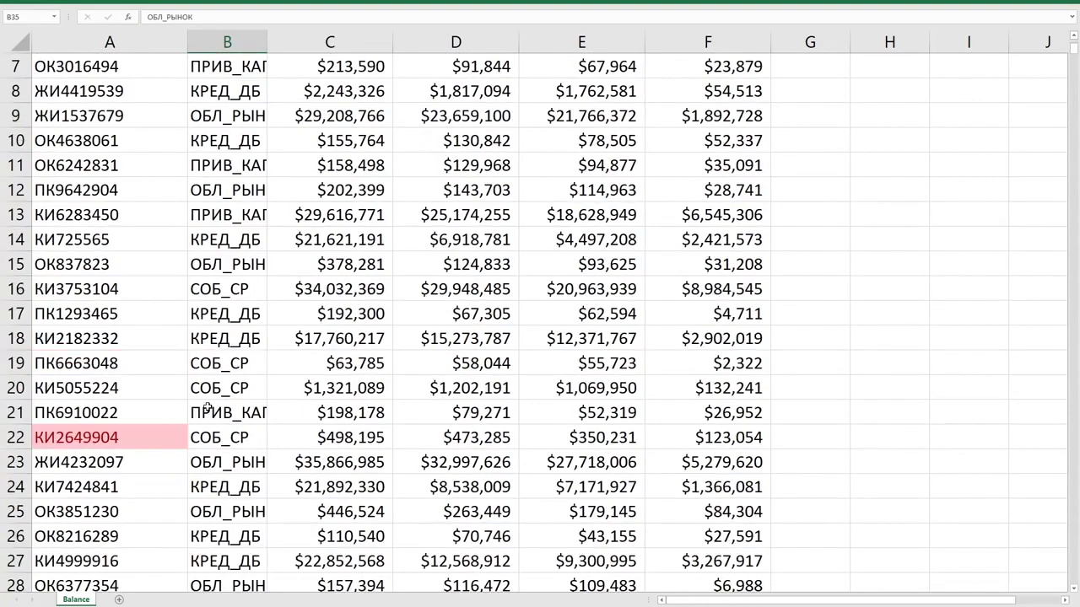
click(225, 165)
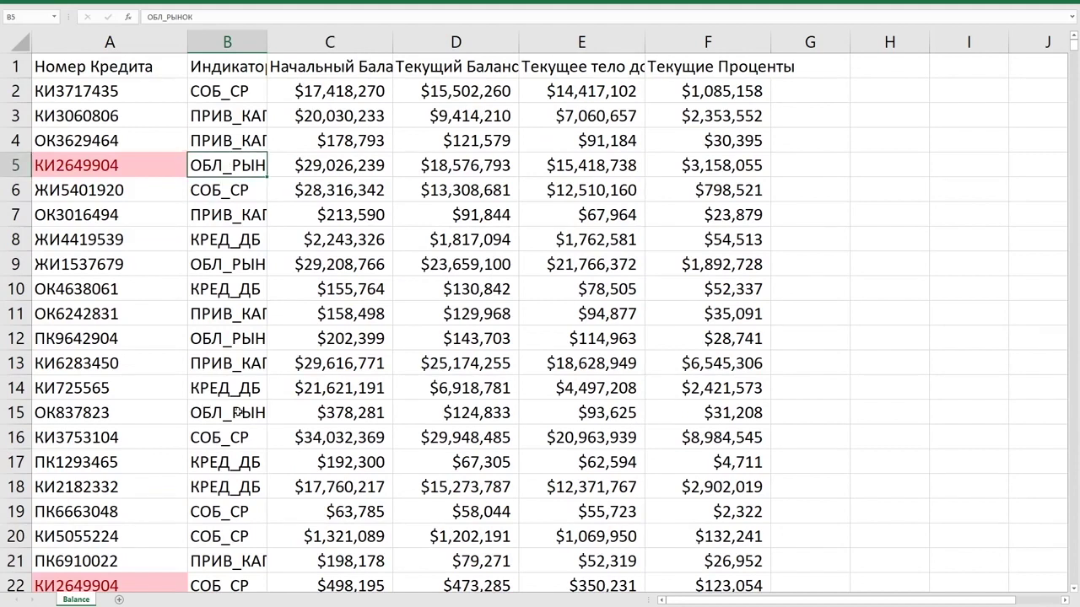
click(218, 585)
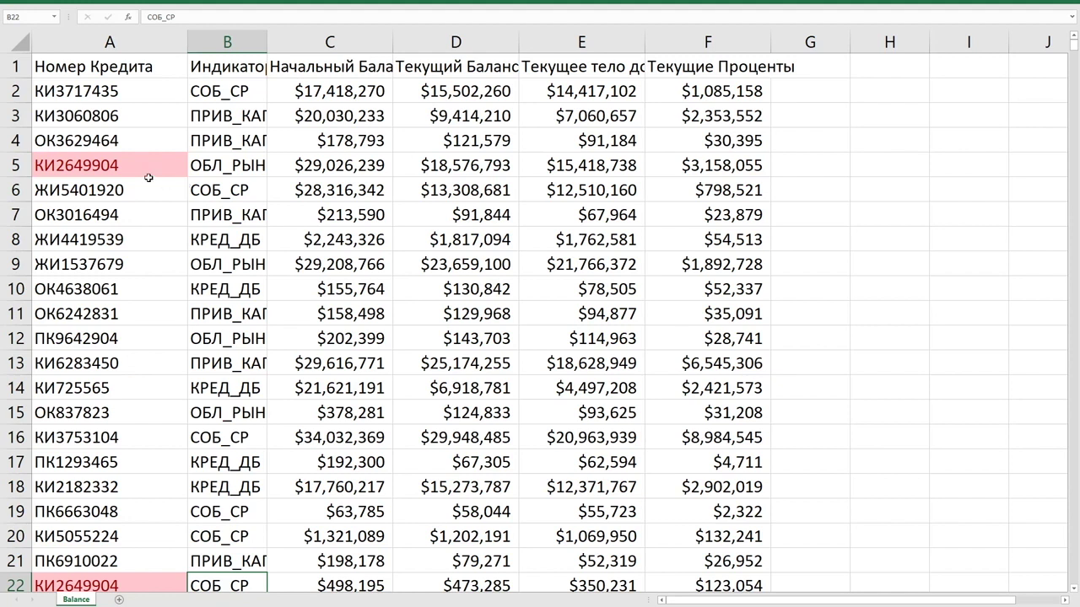
click(148, 177)
click(209, 166)
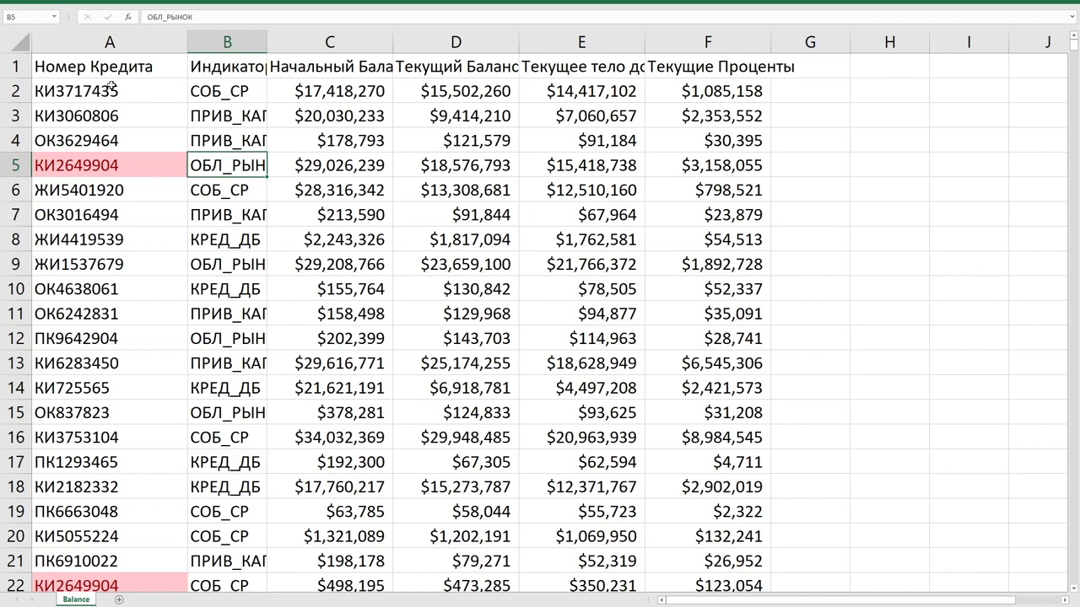
Insert a new column A and build a CONCATENATE formula in A2 joining loan number and indicator.
click(96, 42)
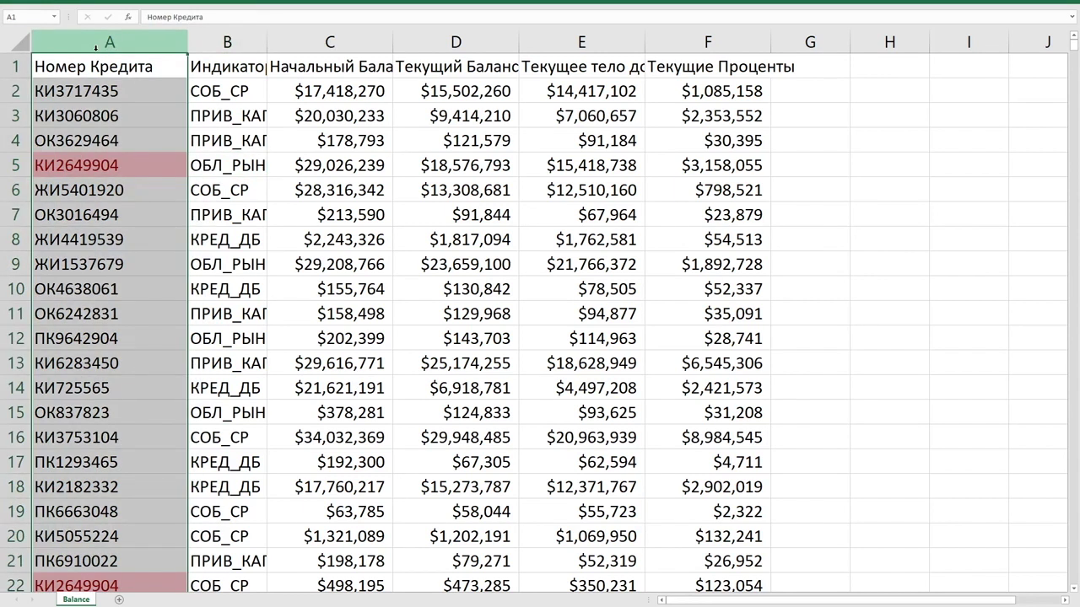
key(ctrl+shift+equal)
click(77, 80)
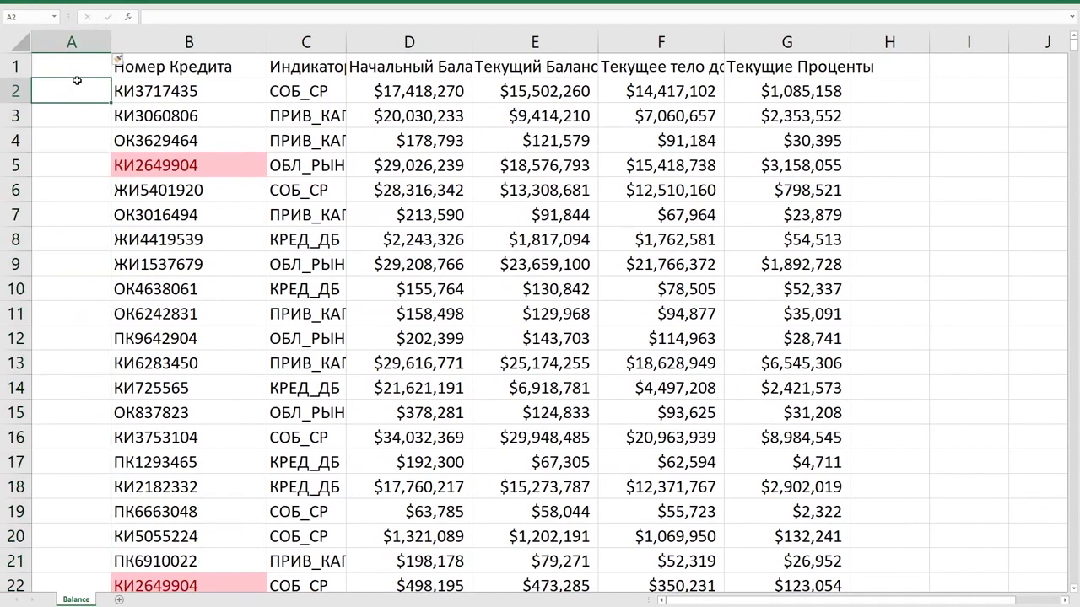
text(=CON)
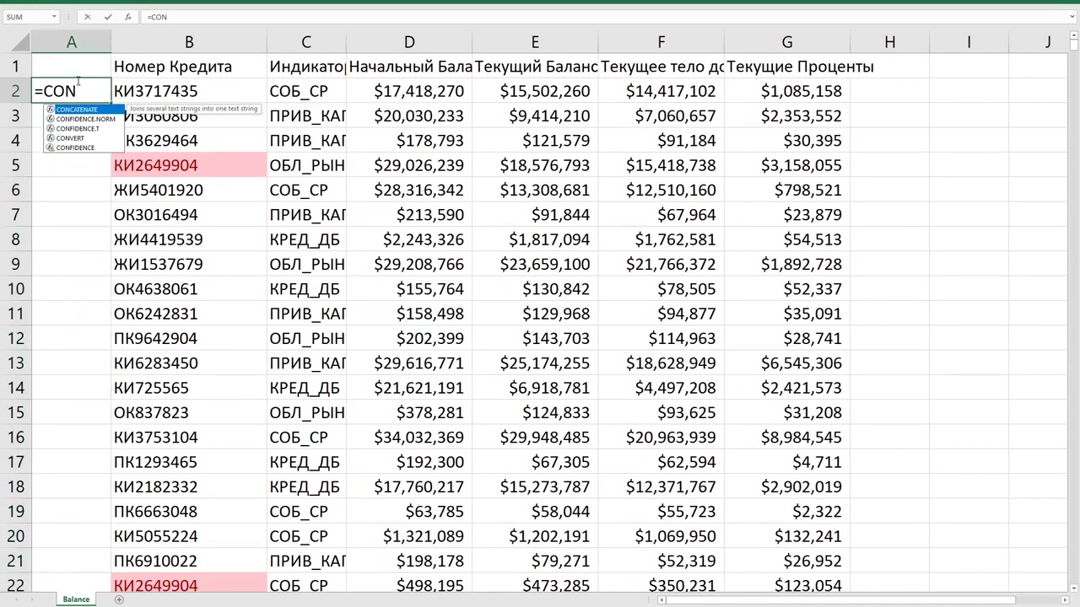
double_click(84, 109)
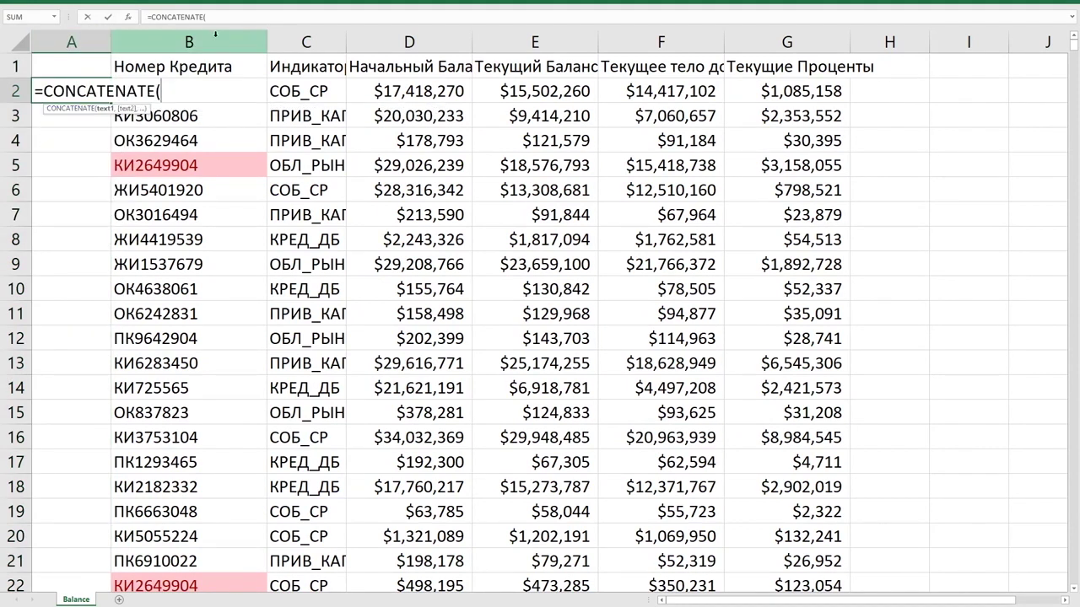
click(182, 116)
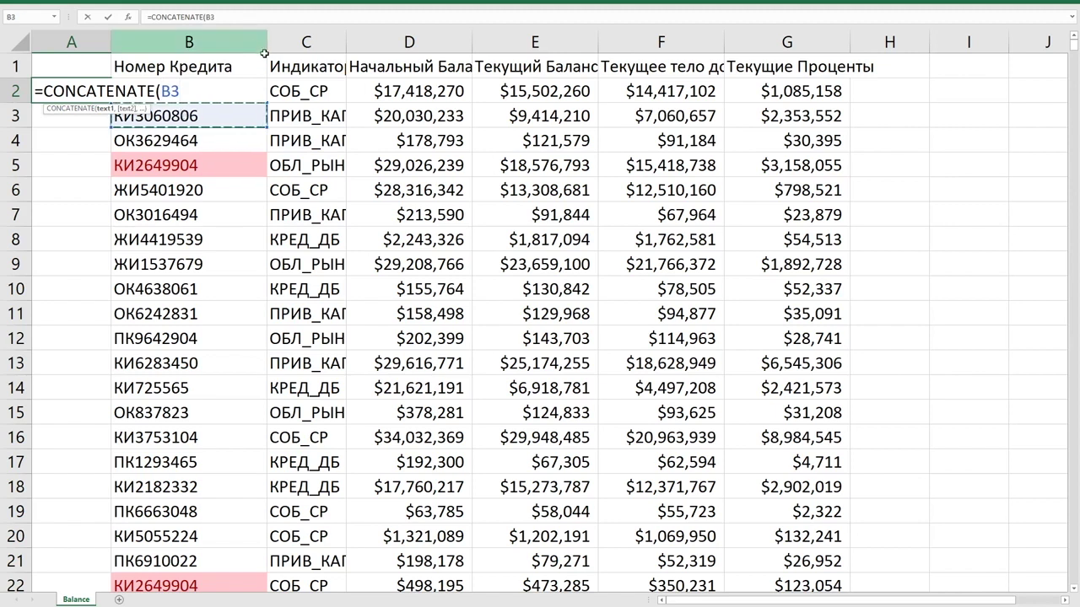
text(m)
key(BackSpace)
text(,)
click(290, 122)
text(')
key(BackSpace)
text())
key(Return)
Correct the formula in A2 to =CONCATENATE(B2,C2).
click(59, 80)
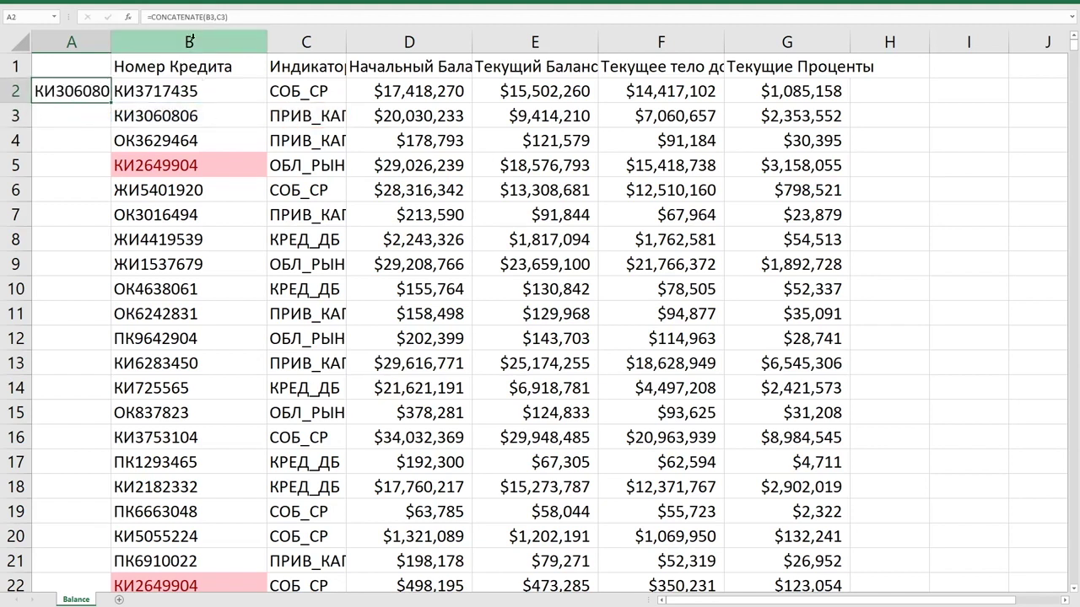
click(212, 16)
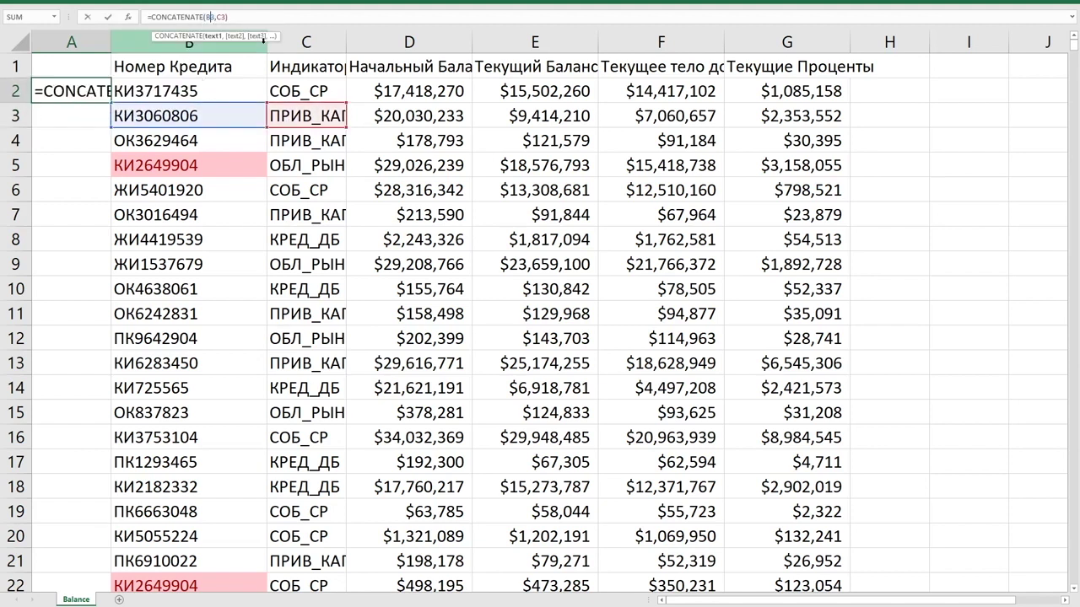
key(BackSpace)
text(2)
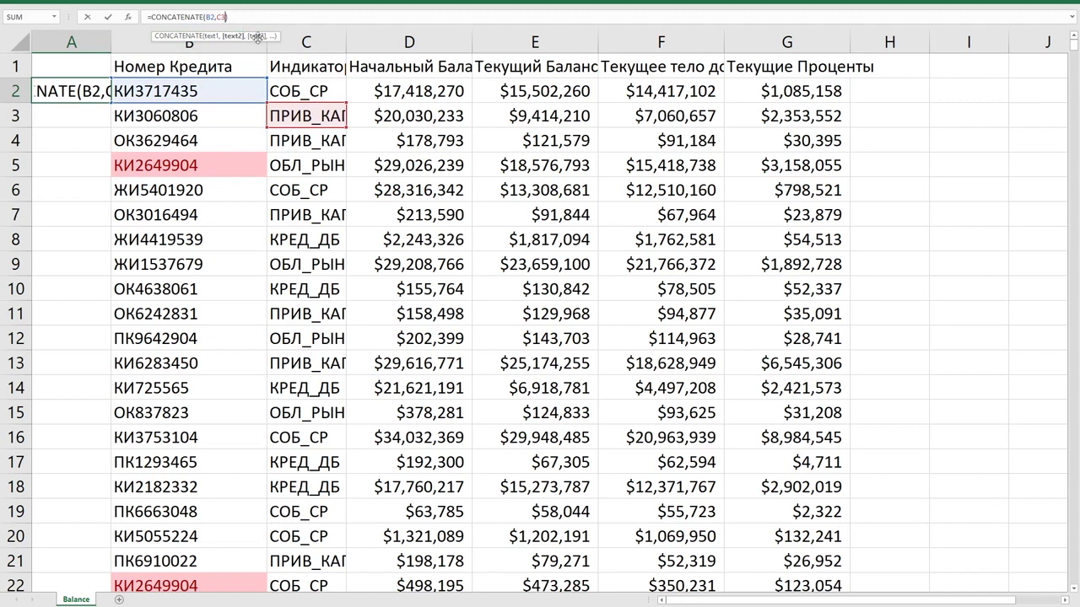
key(BackSpace)
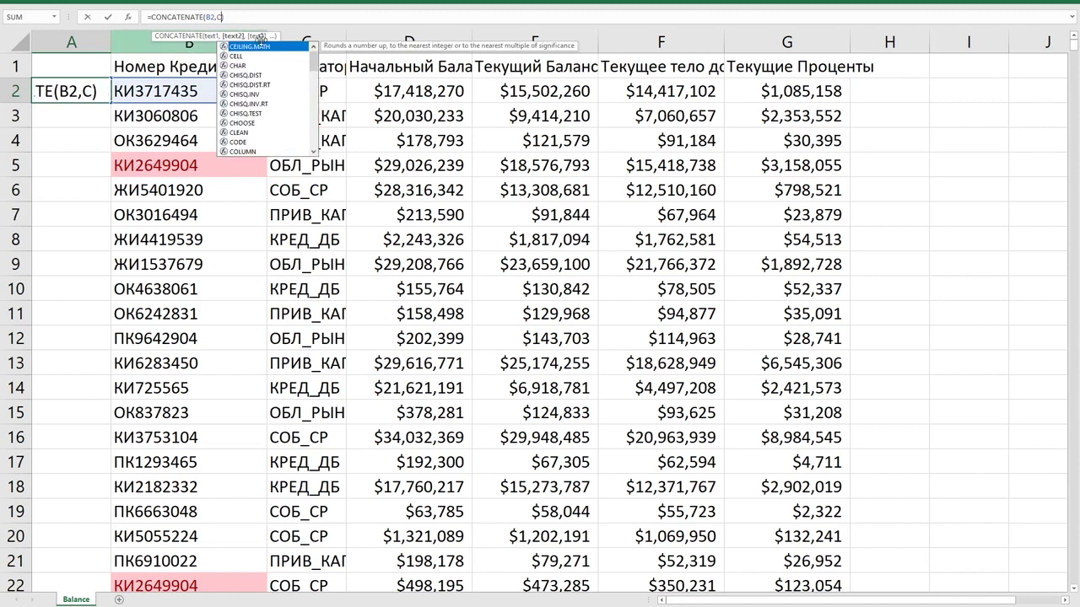
text(2)
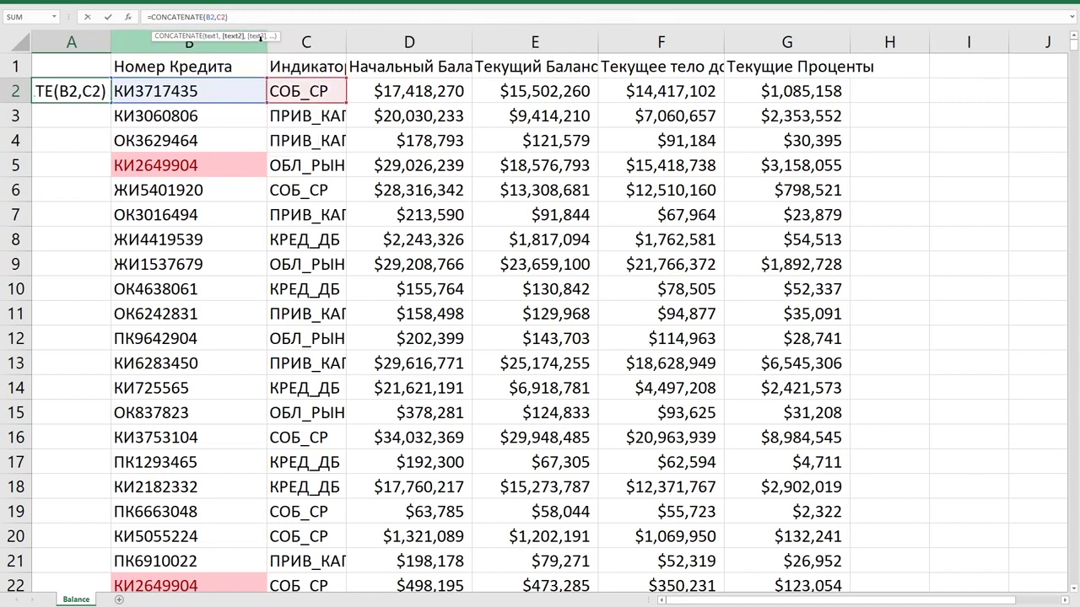
key(Return)
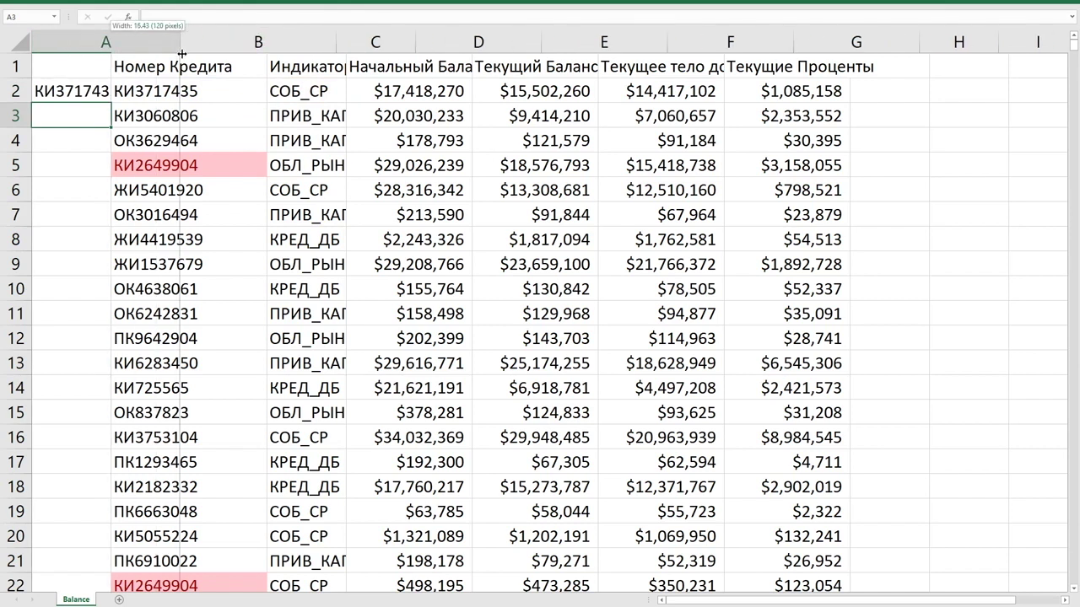
drag(110, 49, 184, 54)
click(118, 88)
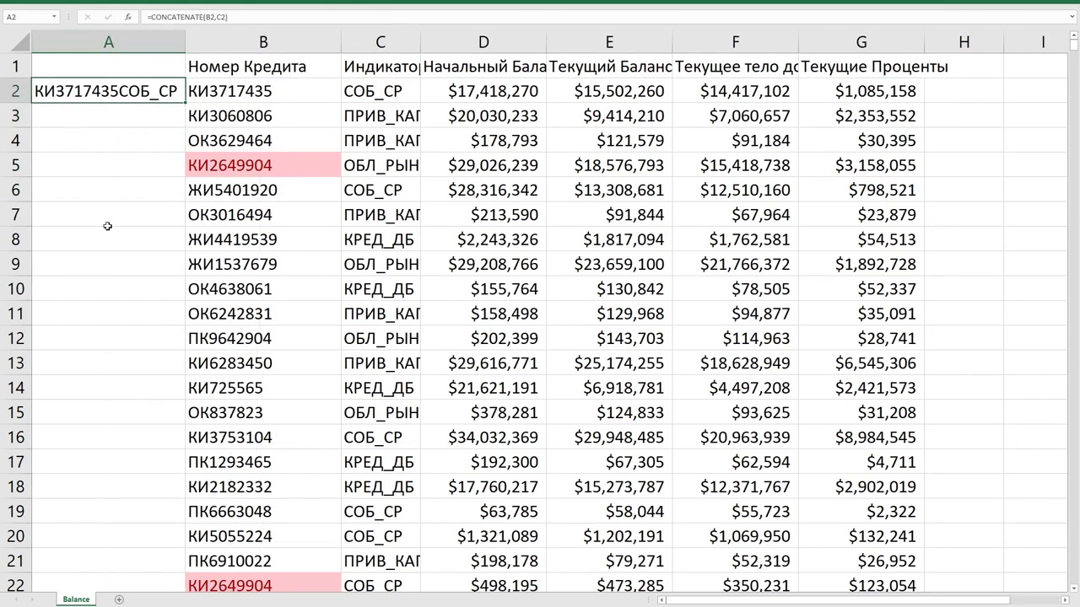
click(238, 100)
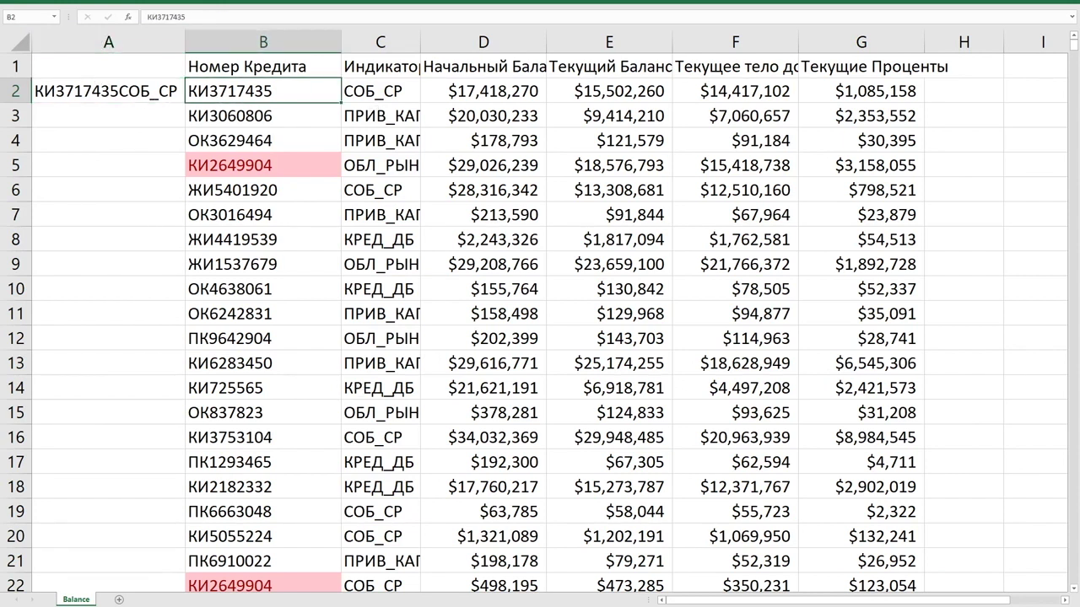
click(344, 605)
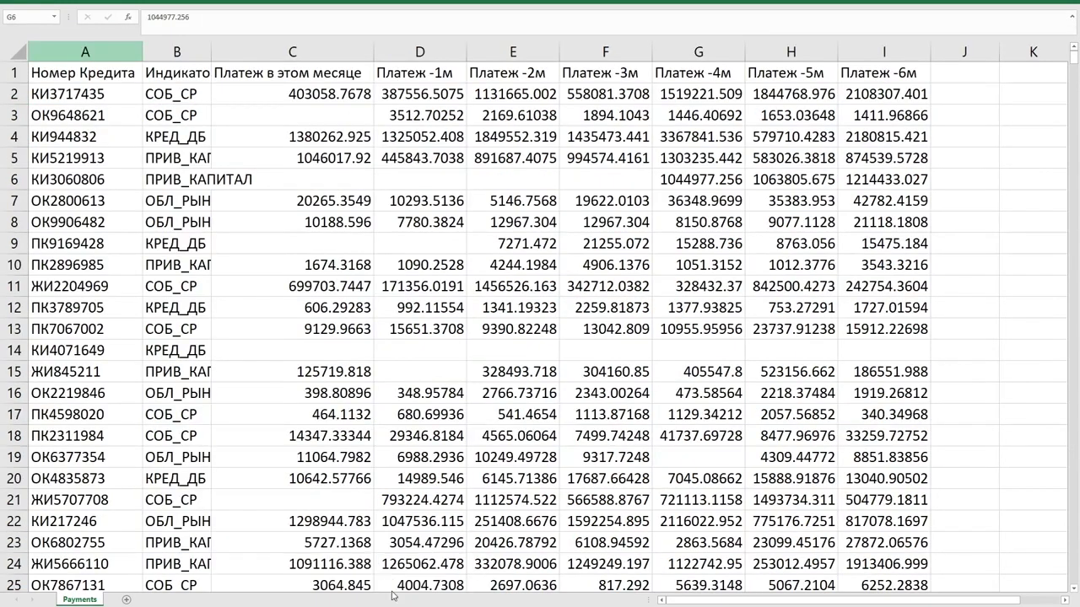
Insert a blank column A before the loan numbers on the Payments sheet.
click(394, 596)
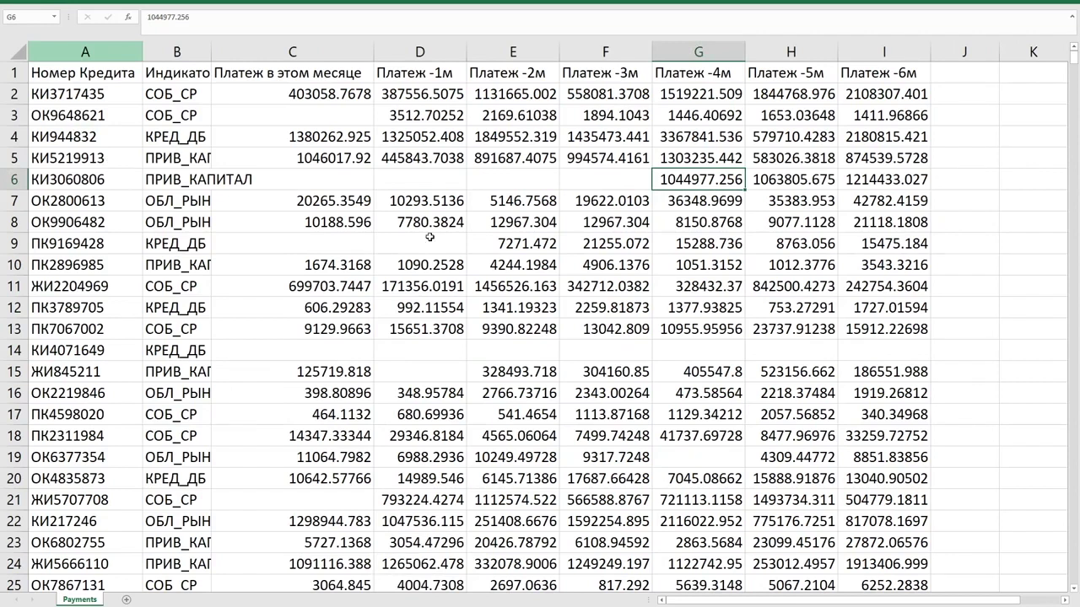
click(104, 51)
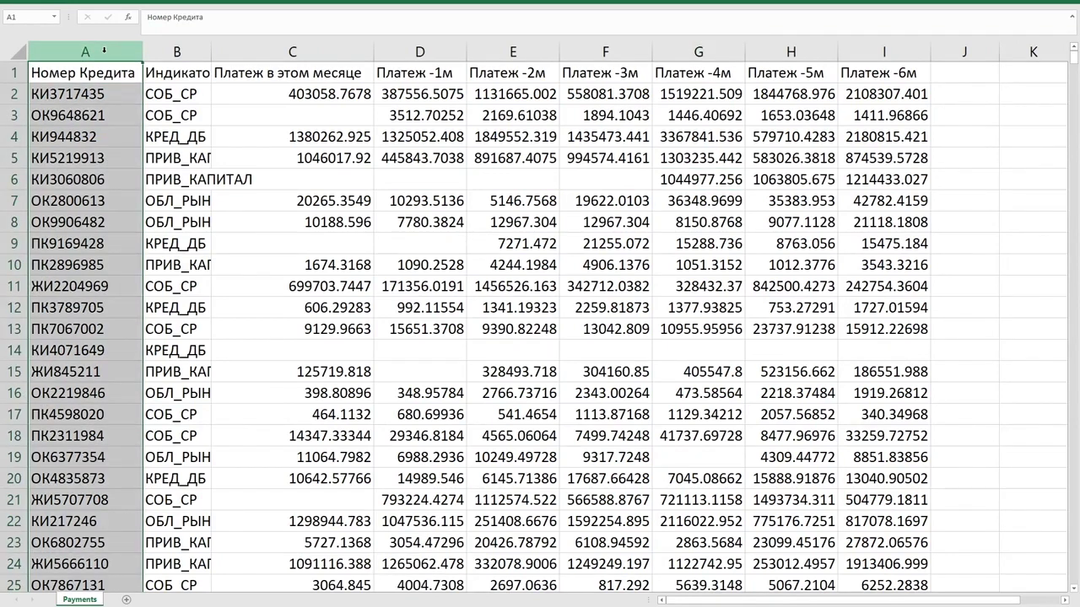
key(ctrl+shift+plus)
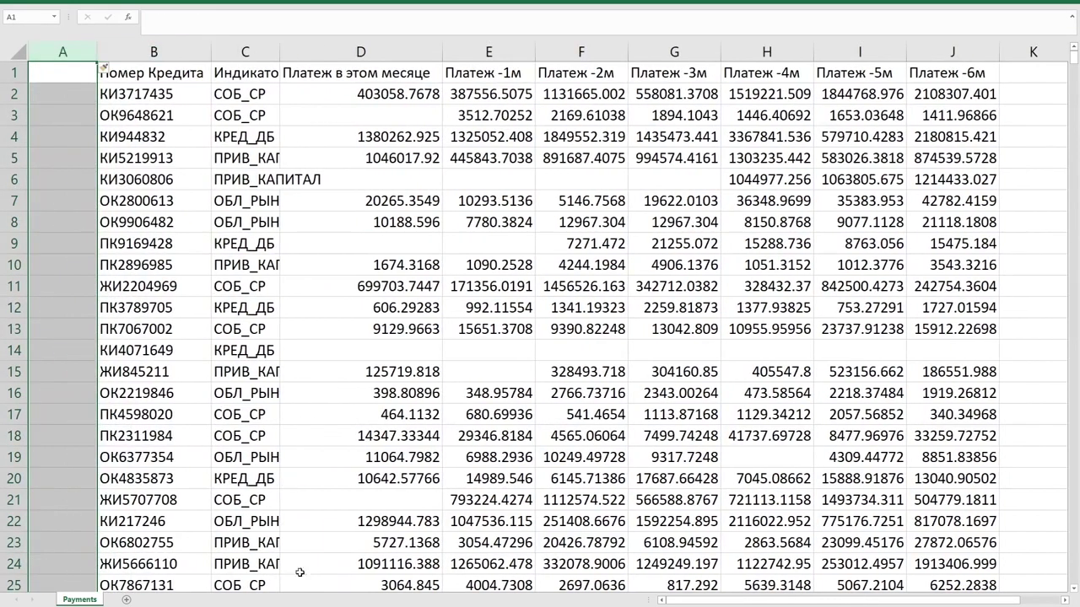
Paste the =CONCATENATE(B2,C2) key from Balance into Payments A2 and AutoFit column A.
click(287, 569)
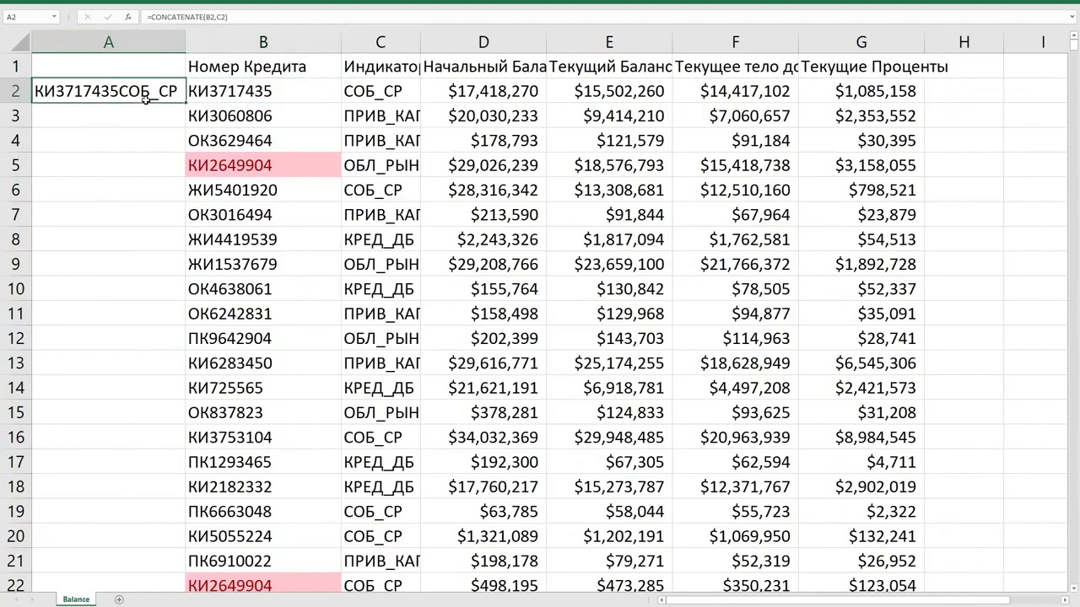
click(405, 569)
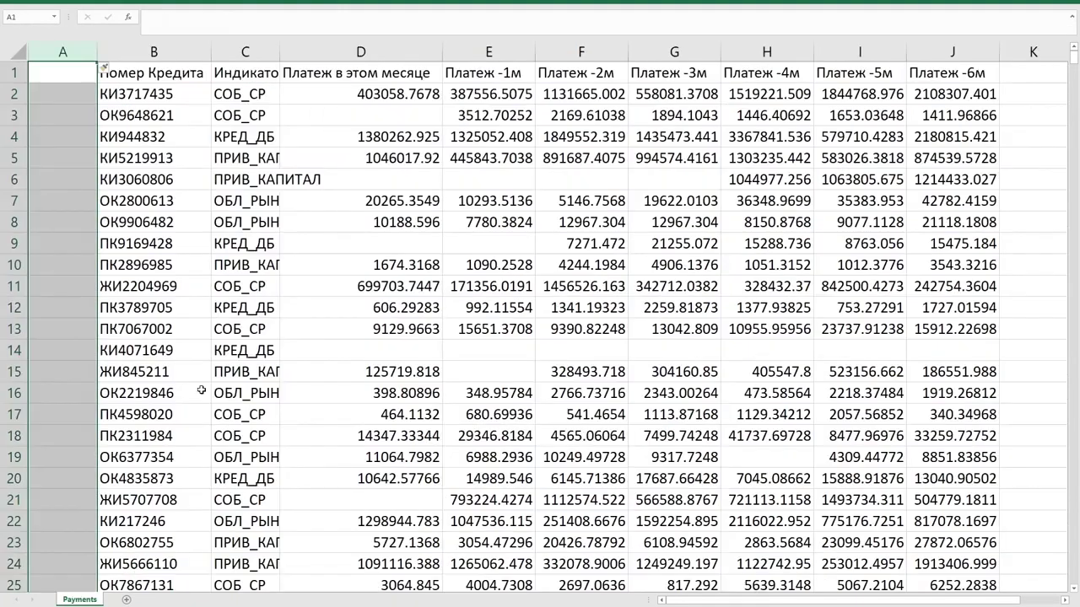
click(67, 97)
text(=CONCATENATE(B2,C2))
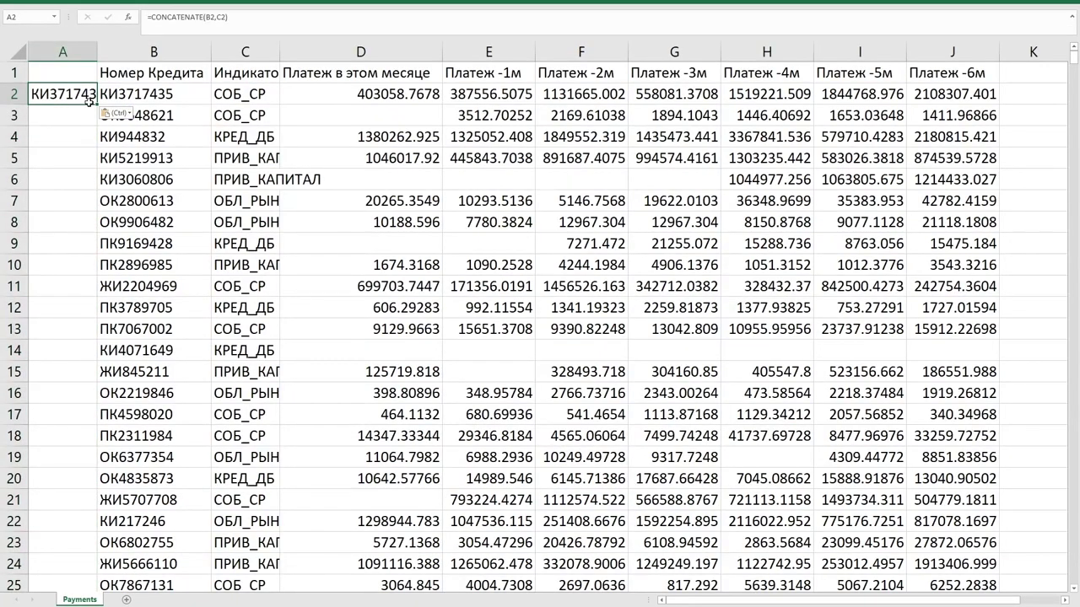
double_click(97, 52)
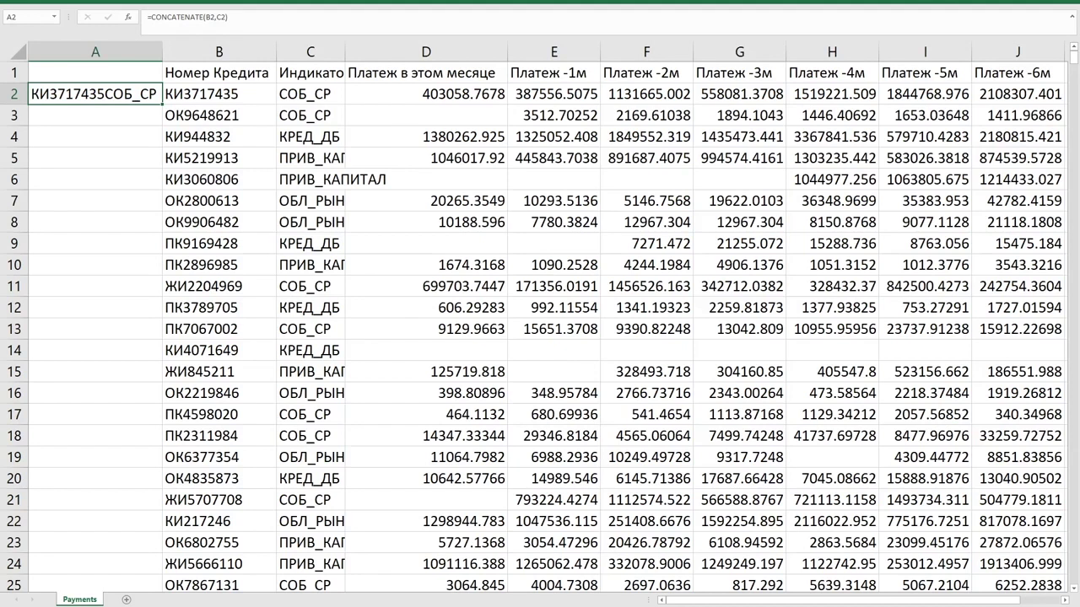
key(ctrl+Page_Down)
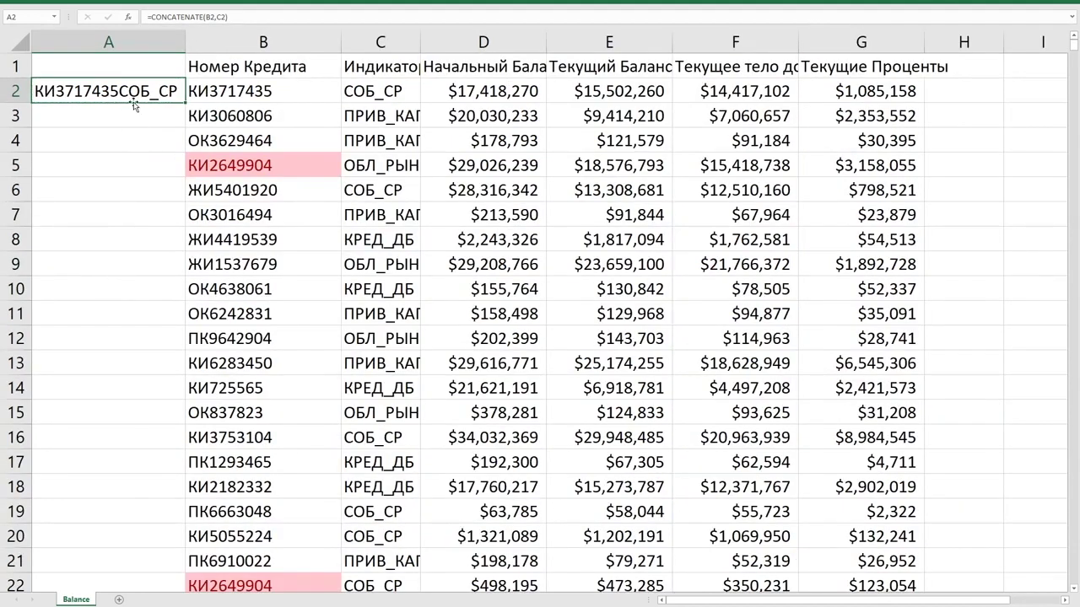
Delete the CONCATENATE key columns from both the Payments and Balance workbooks.
key(ctrl+Page_Up)
key(ctrl+space)
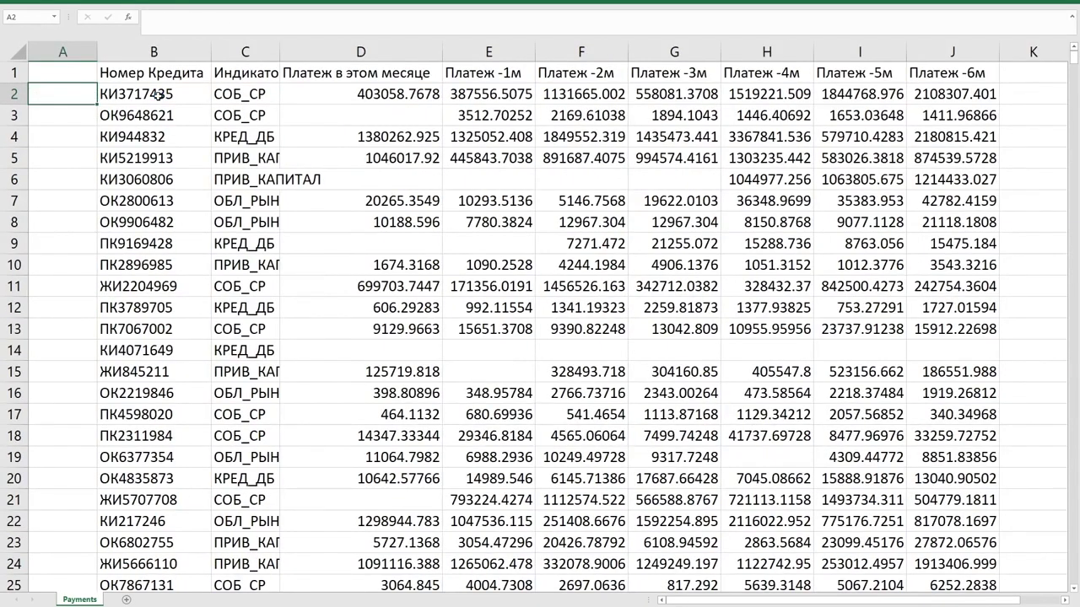
key(ctrl+minus)
key(ctrl+Page_Down)
key(Delete)
key(ctrl+c)
key(ctrl+space)
key(ctrl+minus)
Paste A2's loan number into A3 to test duplicate shading, undo it, then select the Текущие Проценты and Текущее тело долга headers.
click(161, 126)
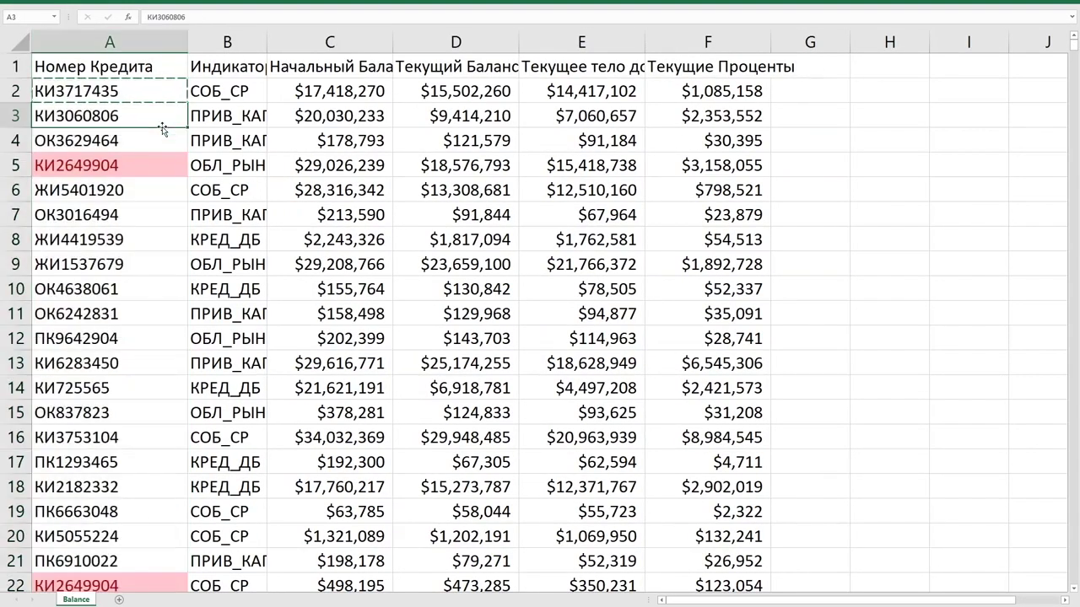
key(ctrl+v)
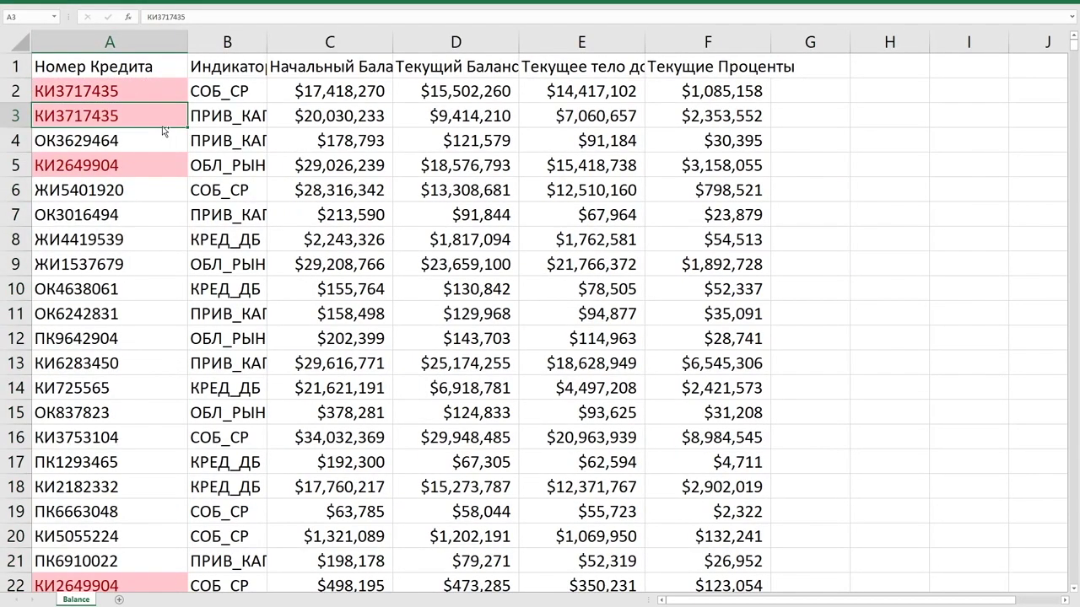
key(ctrl+z)
key(Escape)
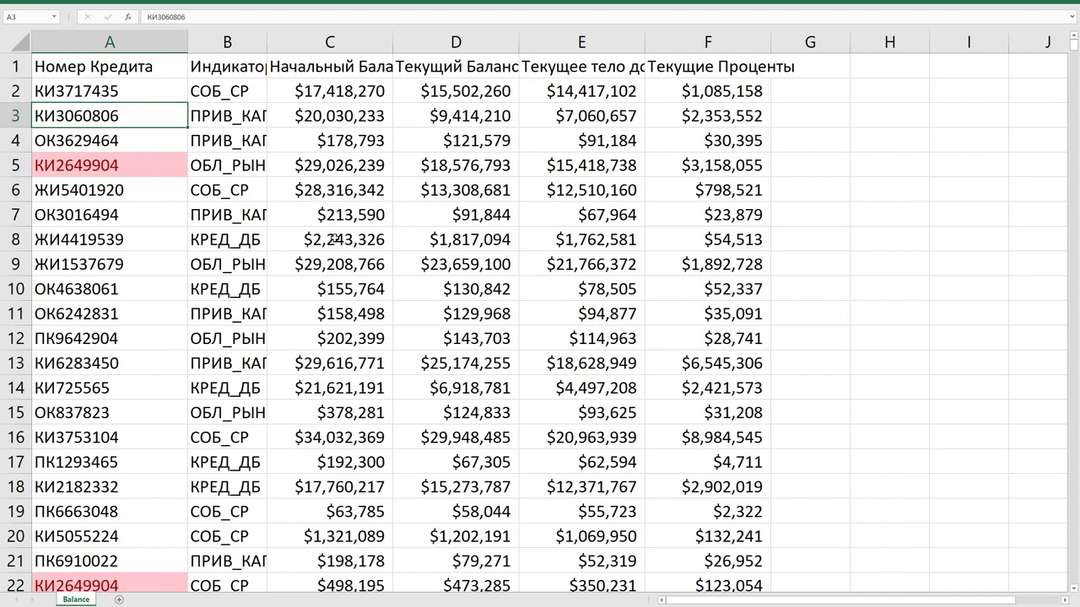
click(749, 74)
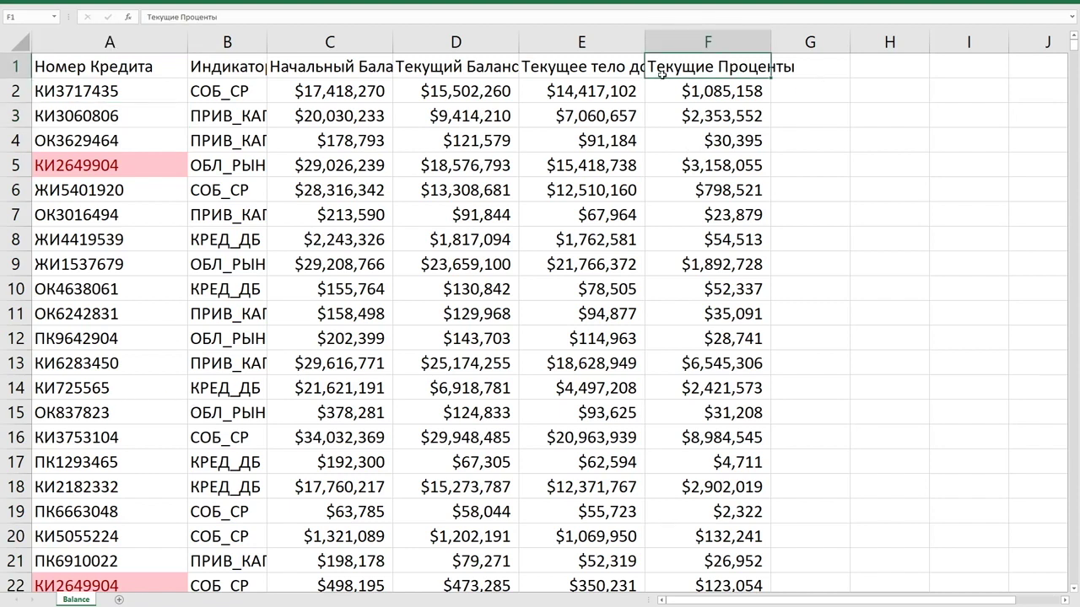
click(636, 72)
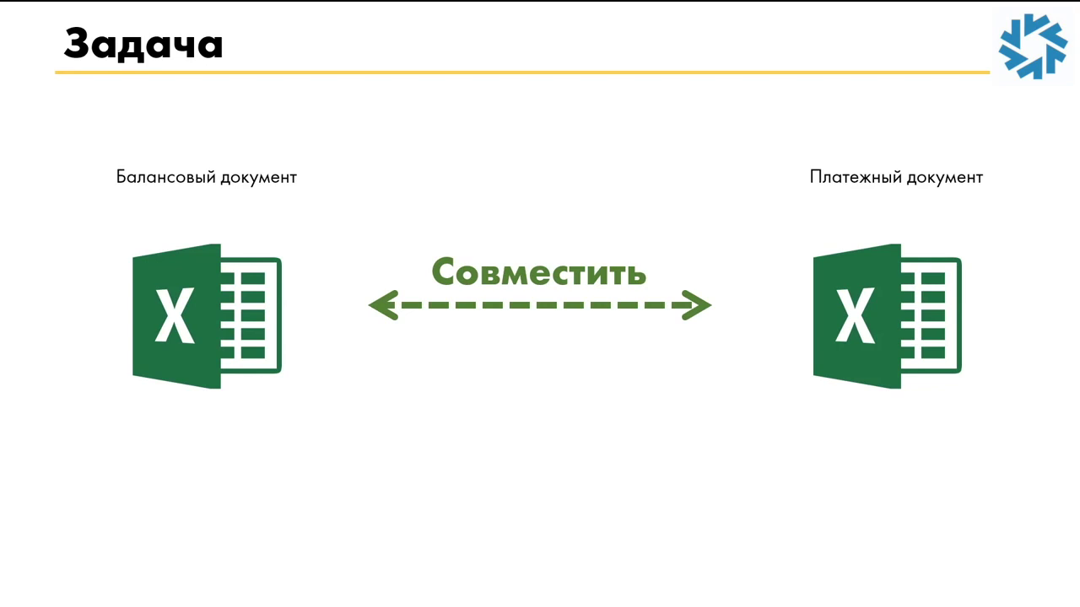
Advance the slideshow to the Проблема slide with the sample balance and payment tables.
click(870, 231)
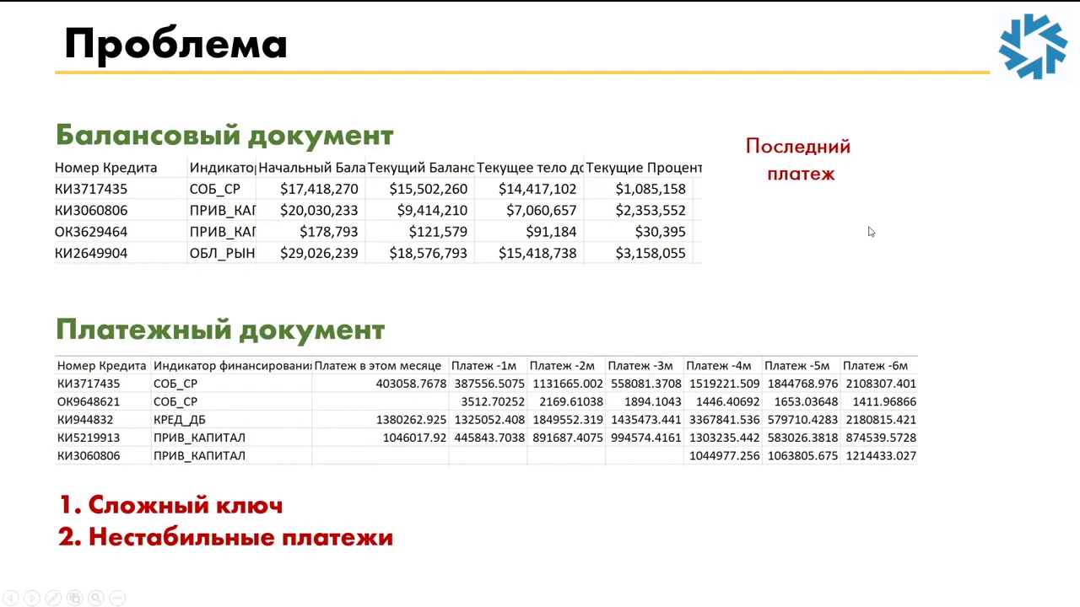